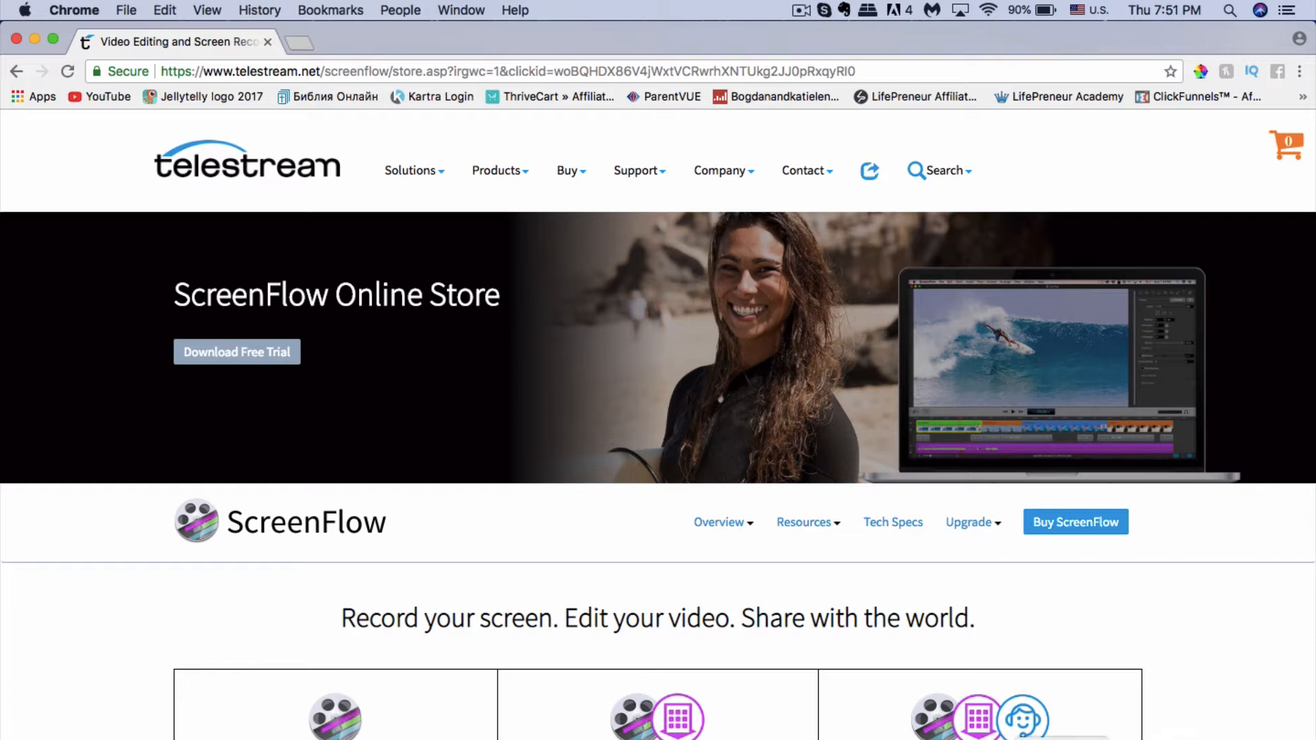
Step: Switch to ScreenFlow and look through the Conference timeline up to the end of both clips
{"action": "key", "text": "super+Tab"}
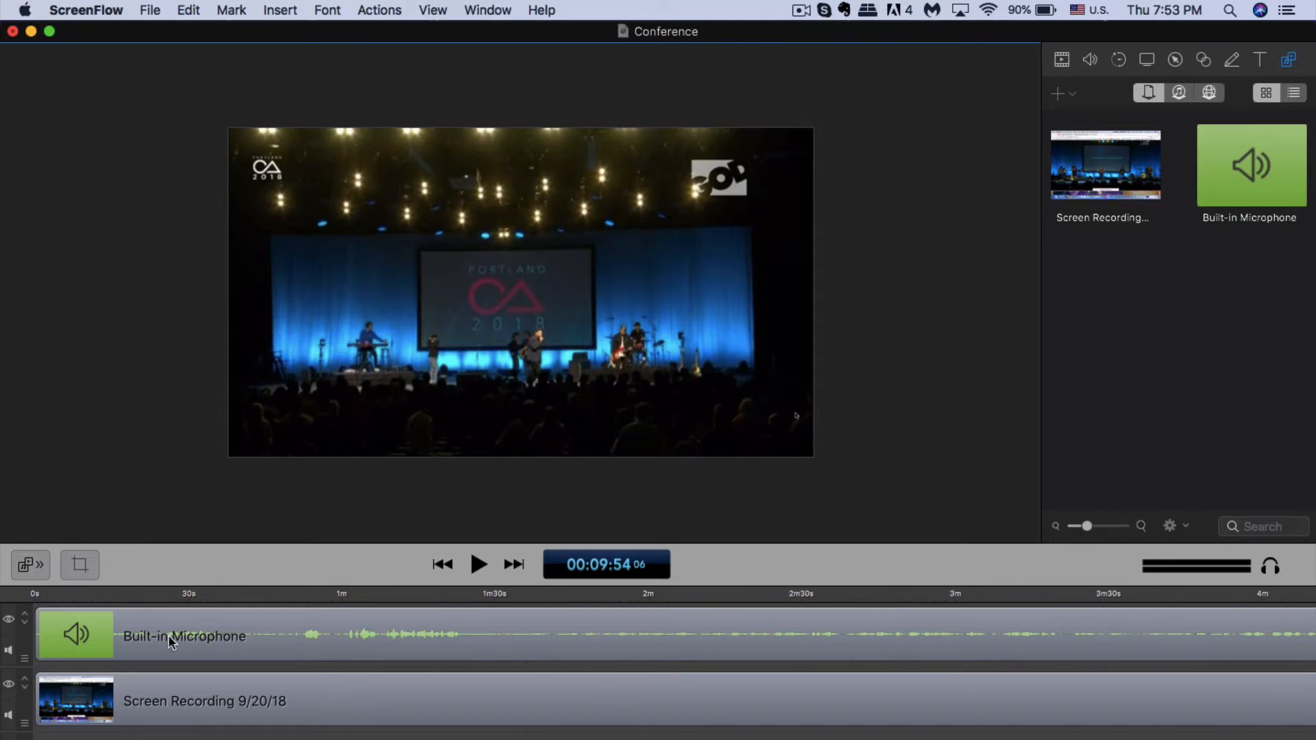
{"action": "scroll", "coordinate": [728, 689], "scroll_direction": "right", "scroll_amount": 10}
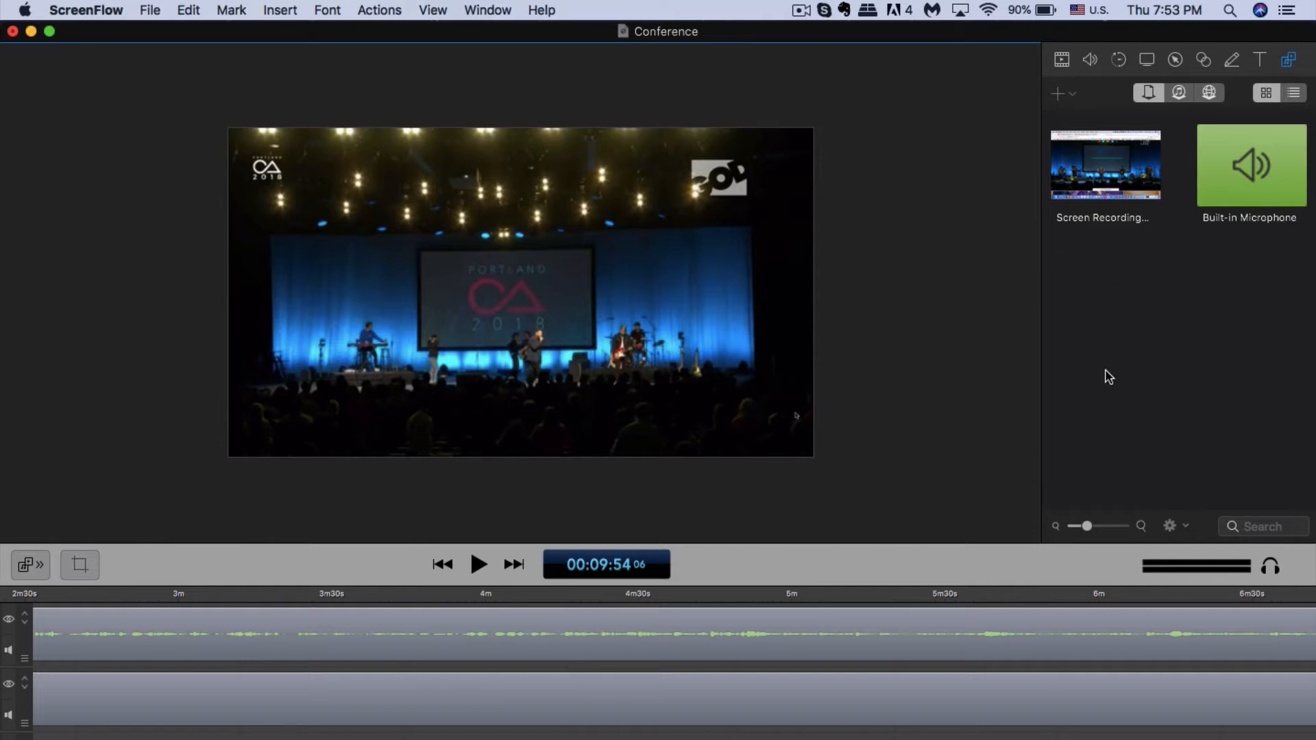
{"action": "scroll", "coordinate": [1097, 735], "scroll_direction": "right", "scroll_amount": 15}
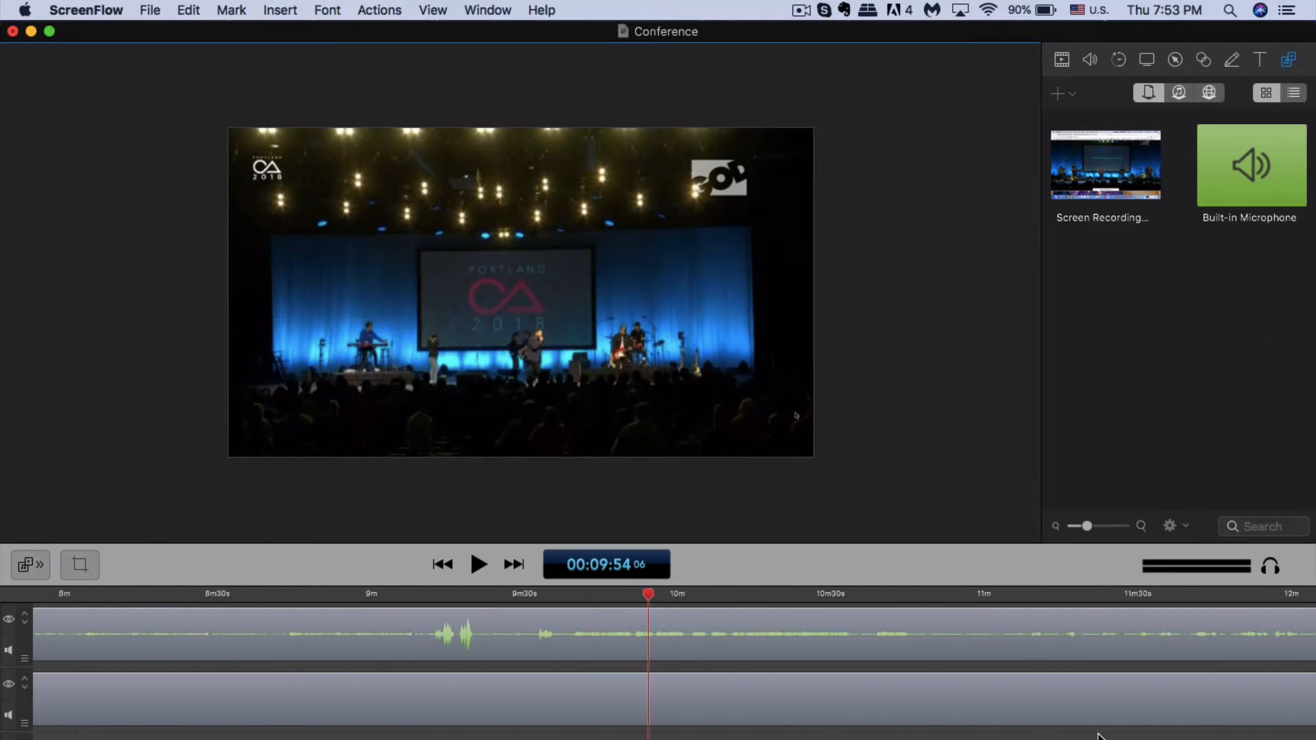
{"action": "scroll", "coordinate": [1097, 734], "scroll_direction": "right", "scroll_amount": 15}
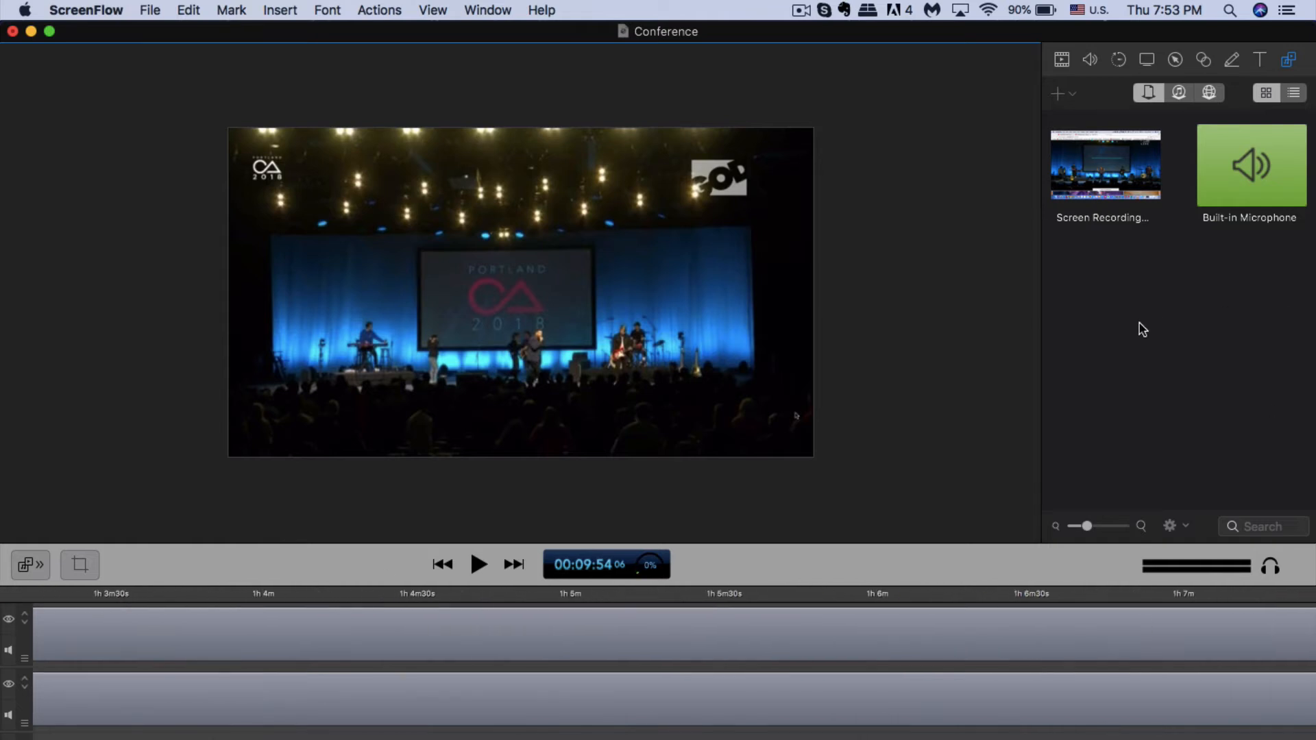
{"action": "scroll", "coordinate": [1168, 699], "scroll_direction": "right", "scroll_amount": 12}
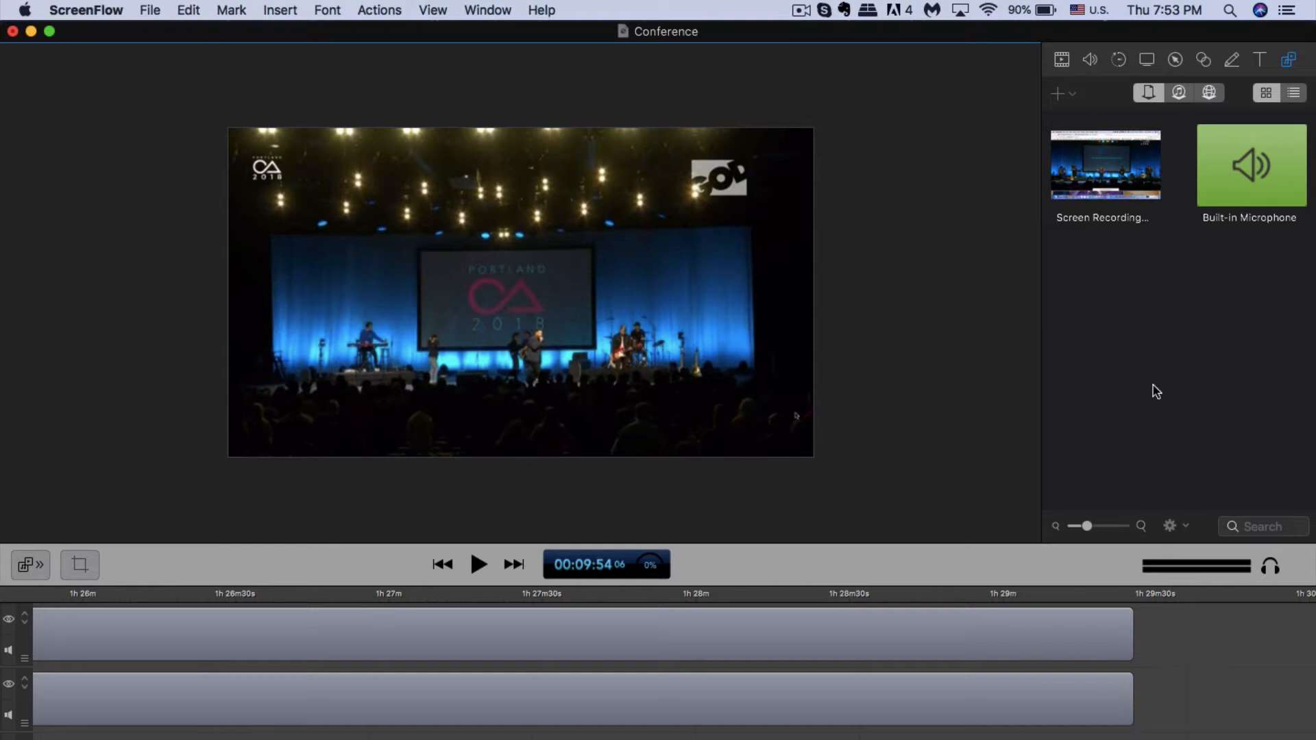
Step: Select the screen recording in the media library and check the available options for adding media
{"action": "mouse_move", "coordinate": [1108, 178]}
{"action": "left_mouse_down"}
{"action": "mouse_move", "coordinate": [1210, 490]}
{"action": "mouse_move", "coordinate": [1225, 700]}
{"action": "mouse_move", "coordinate": [1159, 648]}
{"action": "mouse_move", "coordinate": [1173, 370]}
{"action": "mouse_move", "coordinate": [1128, 173]}
{"action": "left_mouse_up"}
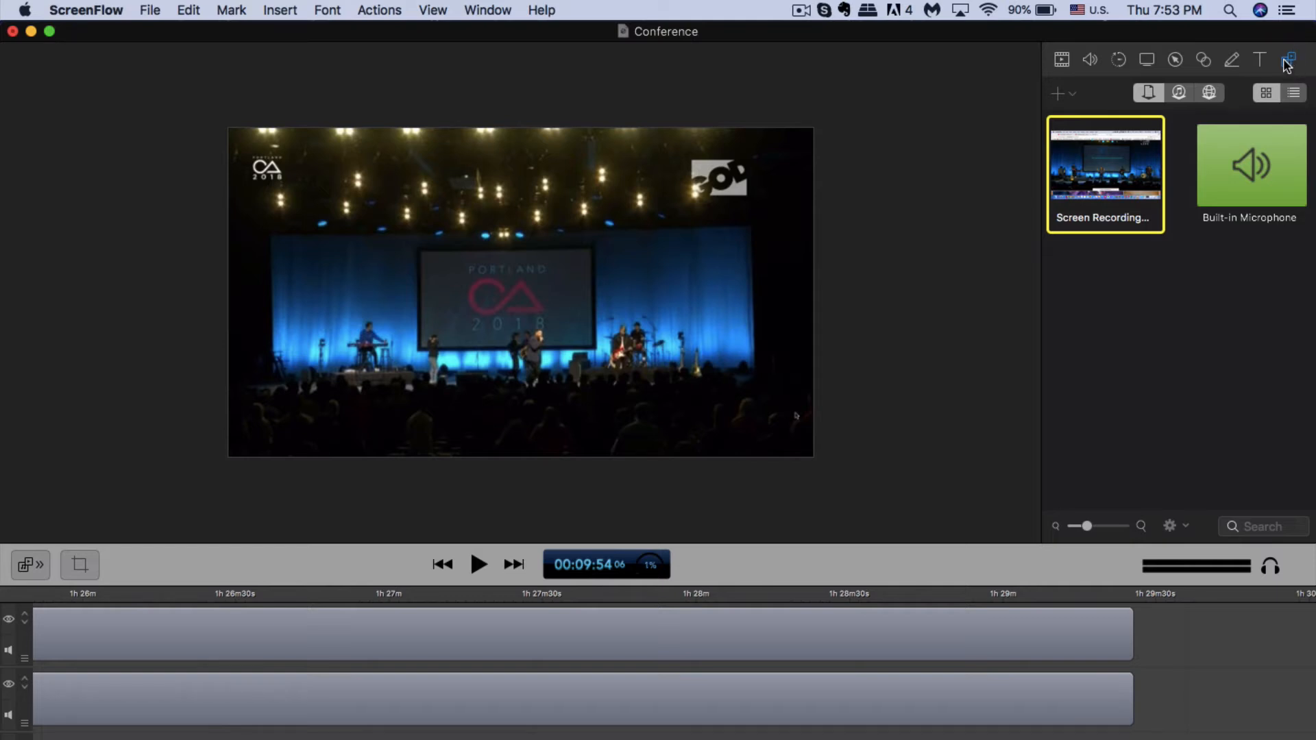
{"action": "left_click", "coordinate": [1056, 96]}
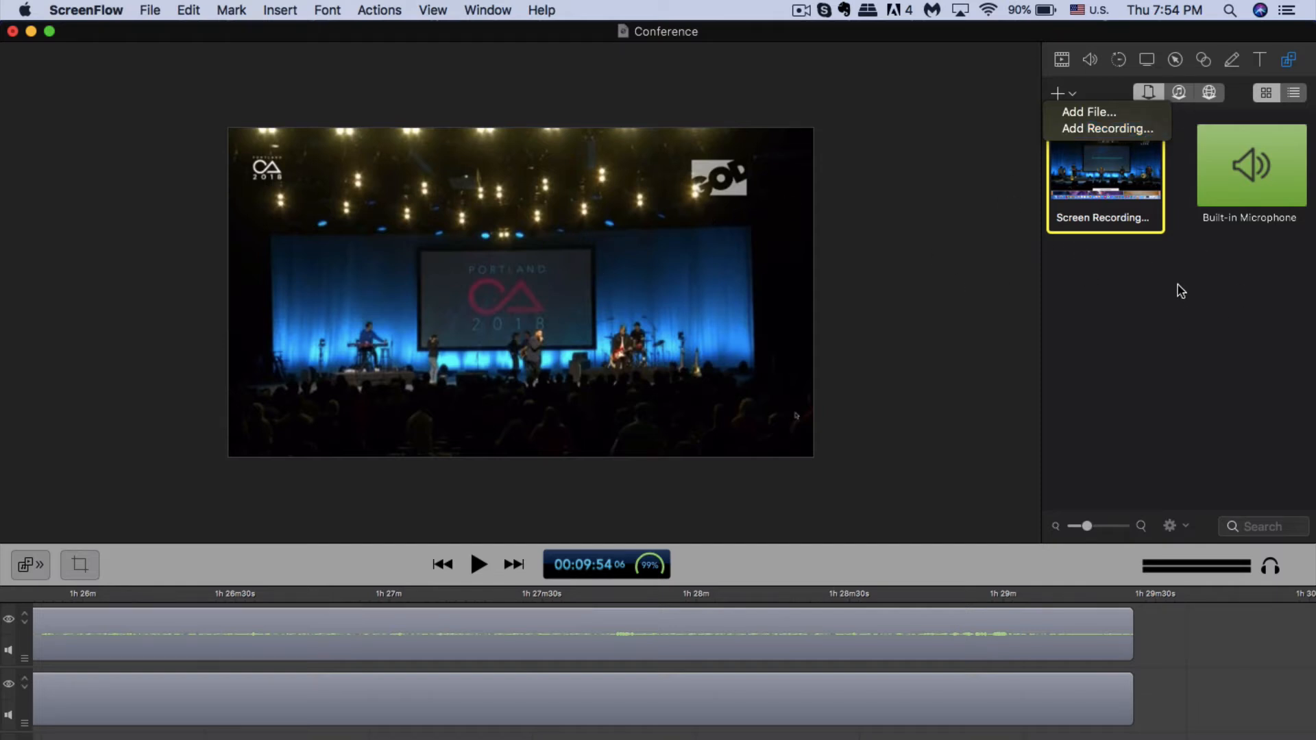
{"action": "left_click", "coordinate": [1081, 262]}
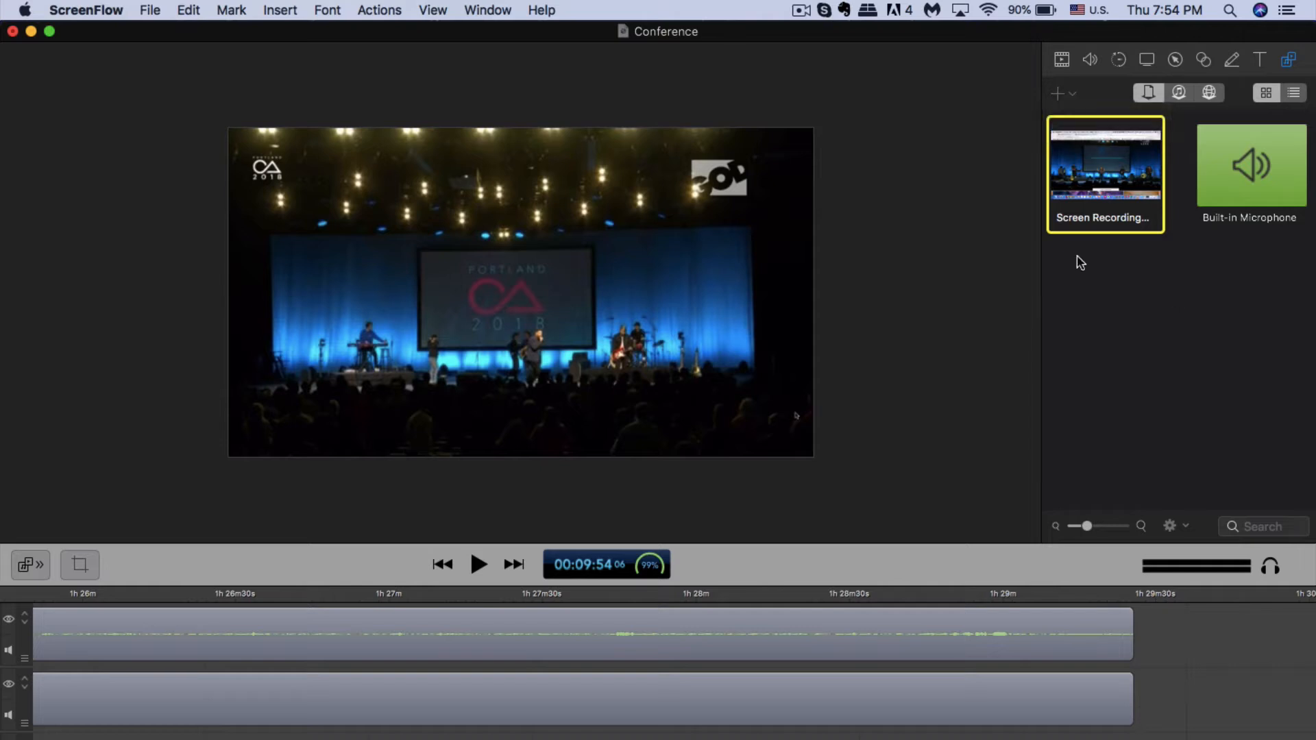
Step: Hide the desktop icons through the ScreenFlow recording helper's options
{"action": "left_click", "coordinate": [801, 11]}
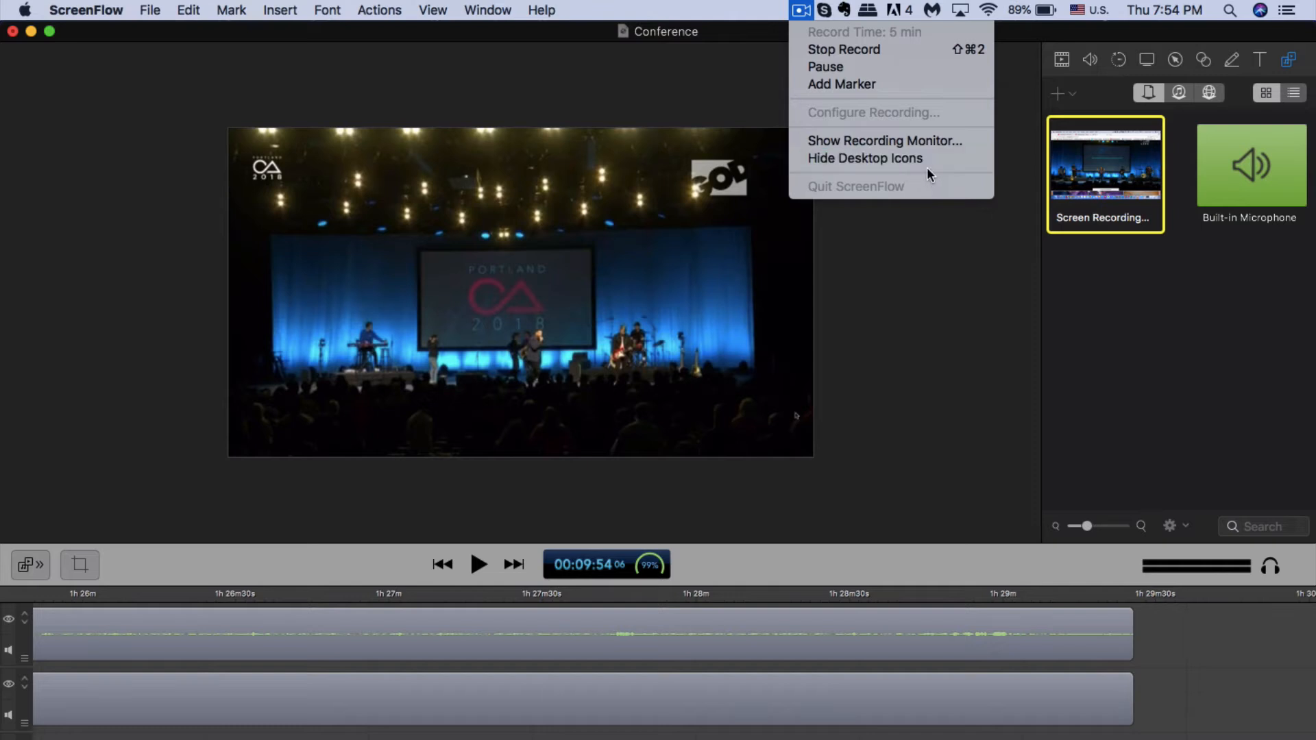
{"action": "left_click", "coordinate": [883, 157]}
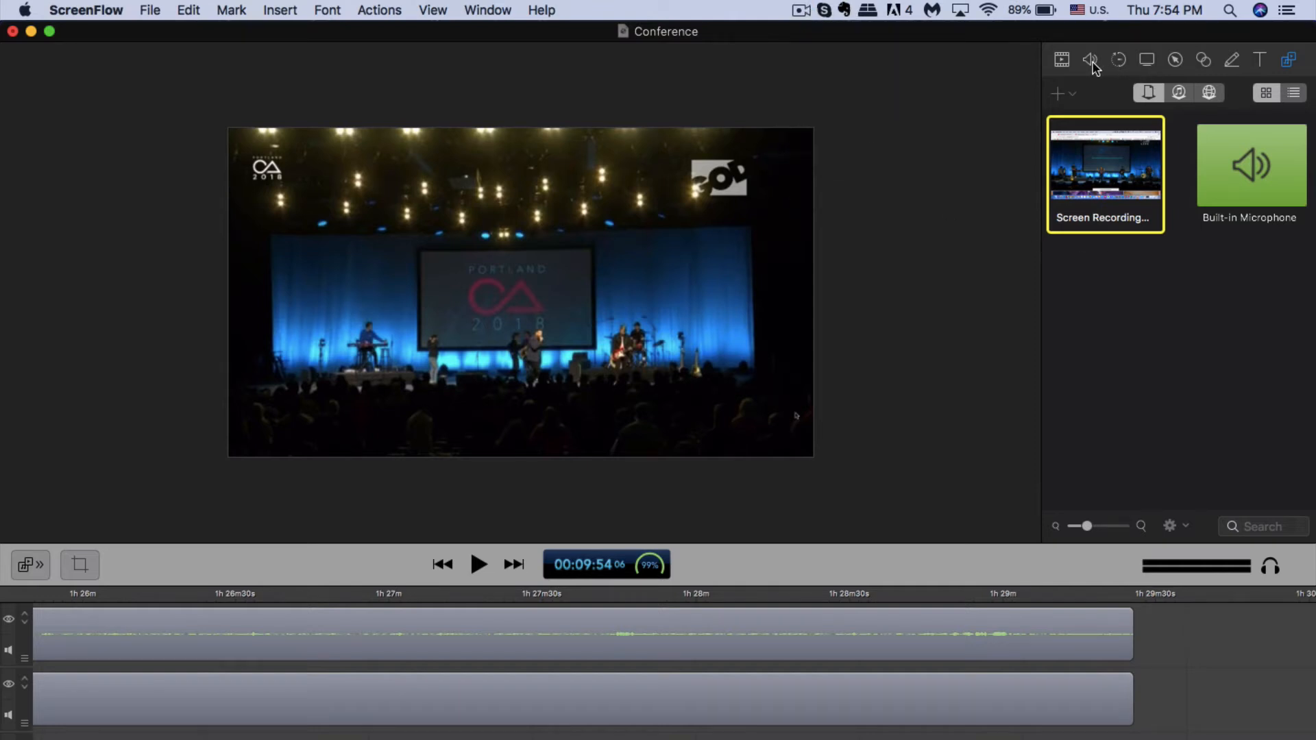
Step: Adjust the screen recording's scale, resizing it on the canvas to 89% from its upper-right corner
{"action": "left_click", "coordinate": [1060, 62]}
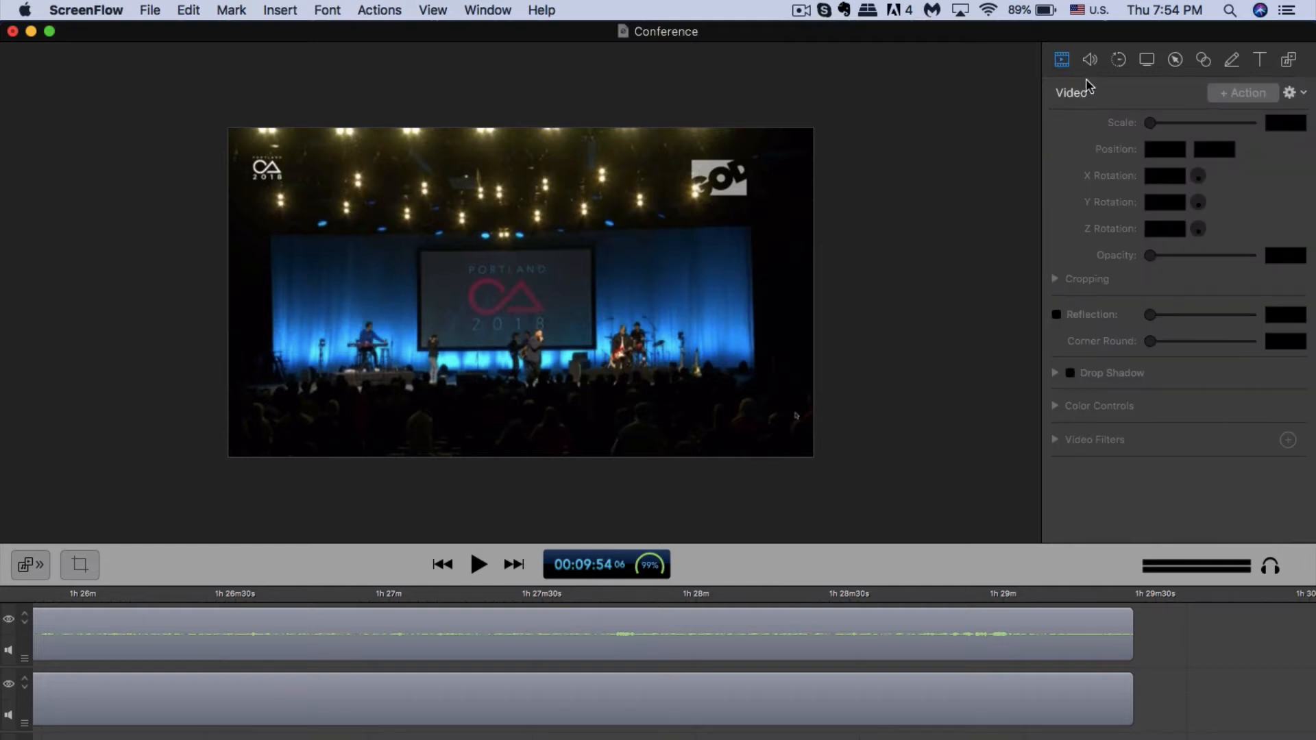
{"action": "left_click", "coordinate": [751, 265]}
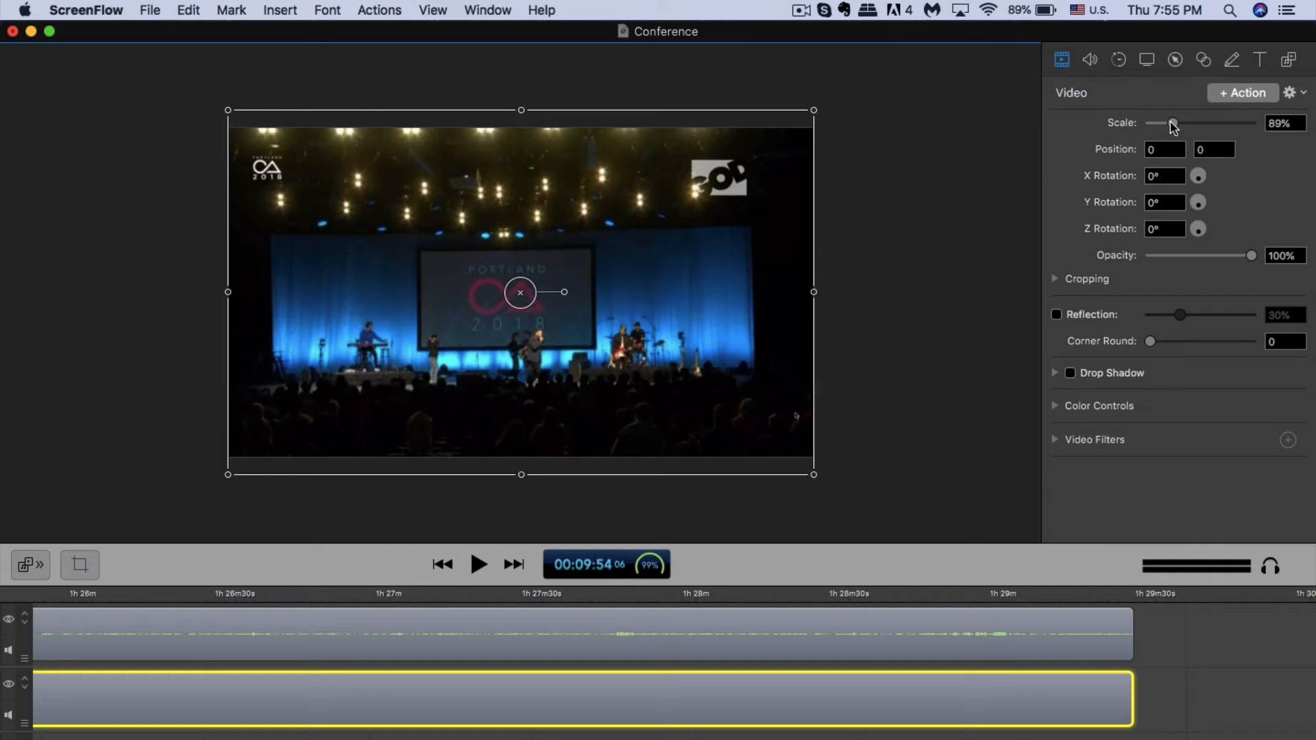
{"action": "mouse_move", "coordinate": [1173, 122]}
{"action": "left_mouse_down"}
{"action": "mouse_move", "coordinate": [1208, 125]}
{"action": "mouse_move", "coordinate": [1143, 124]}
{"action": "mouse_move", "coordinate": [1171, 123]}
{"action": "left_mouse_up"}
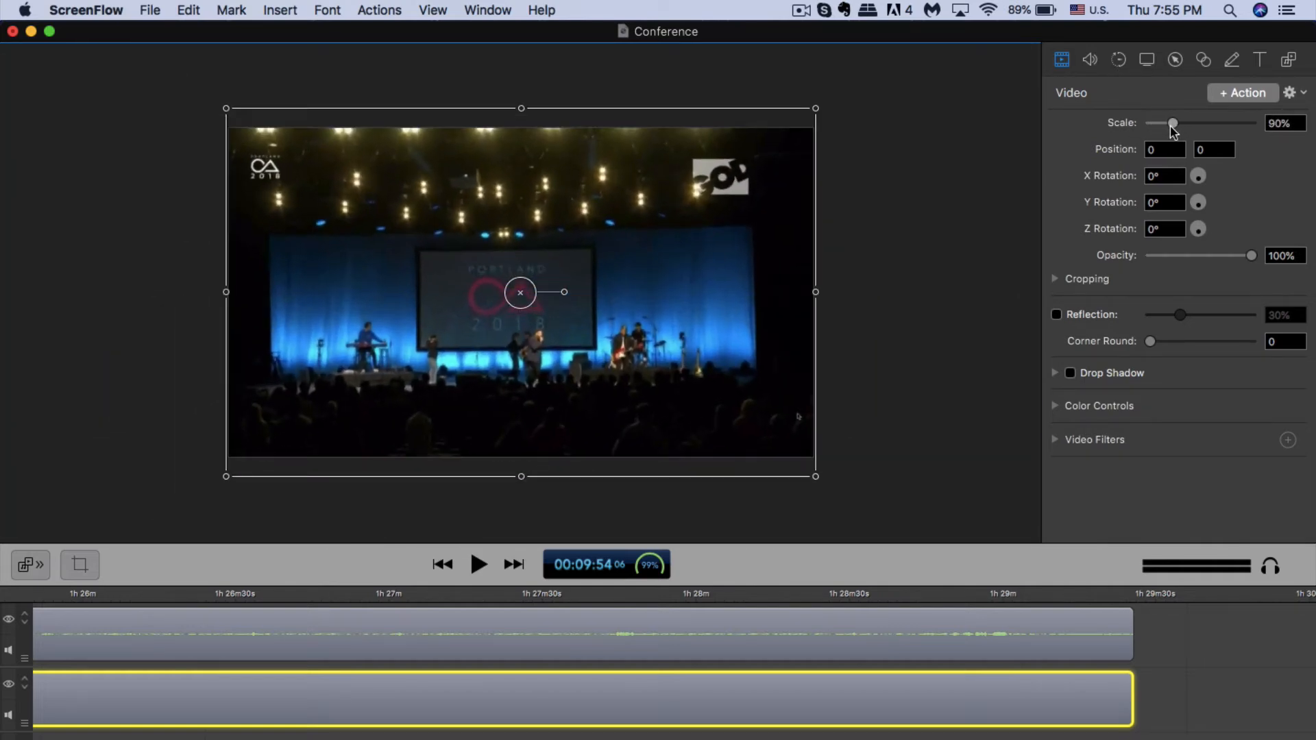
{"action": "mouse_move", "coordinate": [797, 121]}
{"action": "left_mouse_down"}
{"action": "mouse_move", "coordinate": [685, 196]}
{"action": "mouse_move", "coordinate": [673, 176]}
{"action": "mouse_move", "coordinate": [473, 267]}
{"action": "mouse_move", "coordinate": [787, 131]}
{"action": "left_mouse_up"}
{"action": "left_click", "coordinate": [872, 147]}
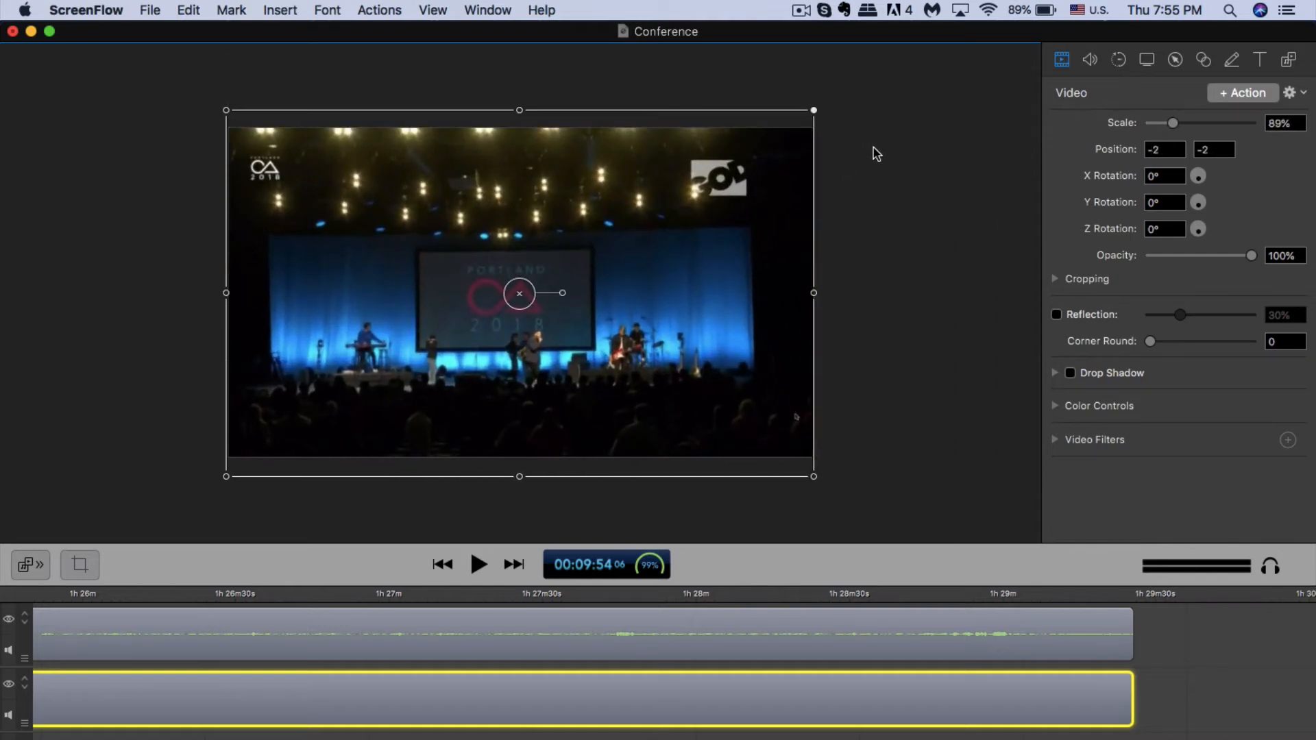
Step: Raise the volume of the microphone audio clip to 190%
{"action": "left_click", "coordinate": [1091, 61]}
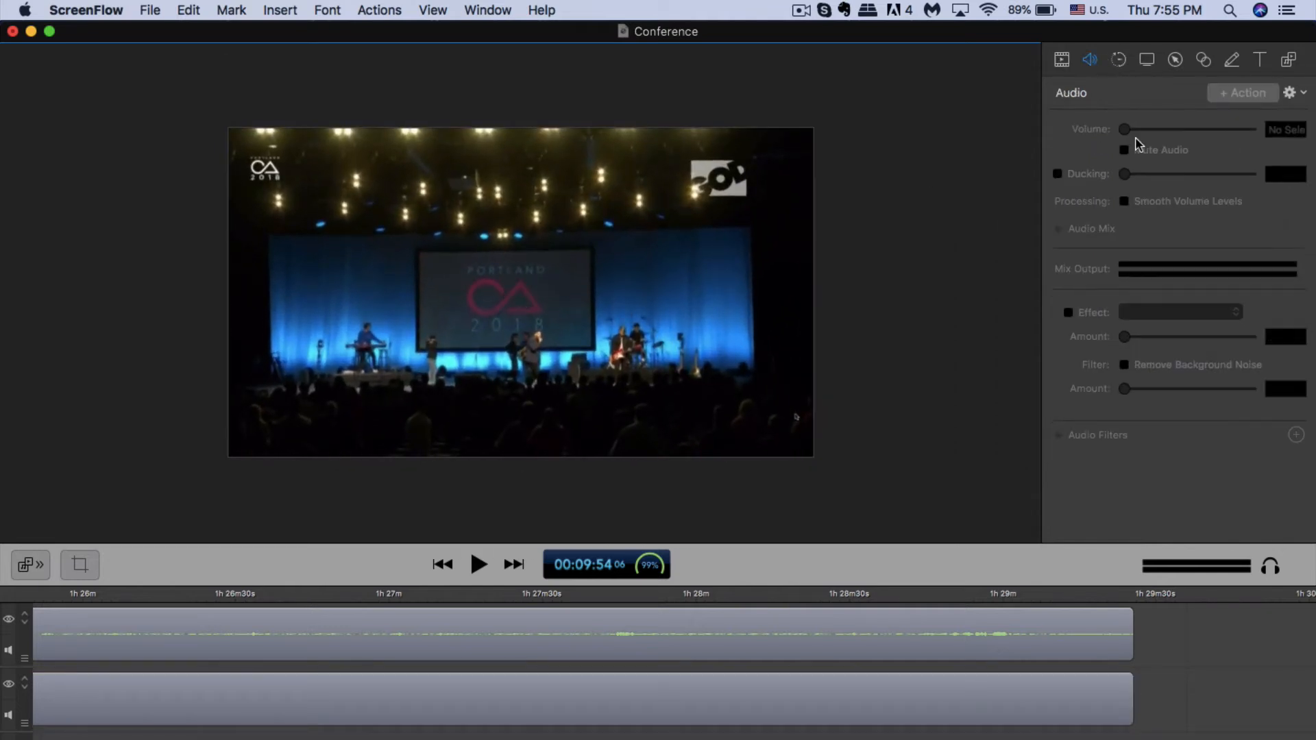
{"action": "left_click", "coordinate": [726, 631]}
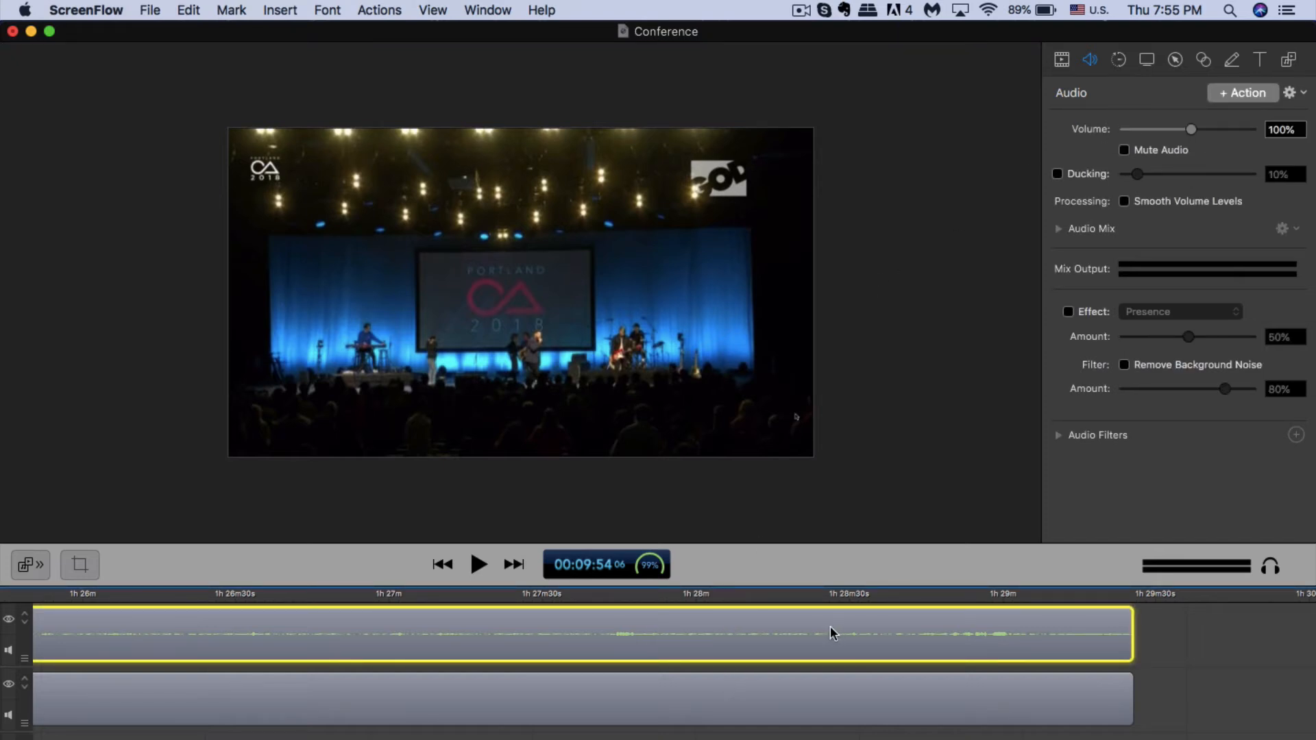
{"action": "left_click_drag", "start_coordinate": [1190, 130], "coordinate": [1315, 137]}
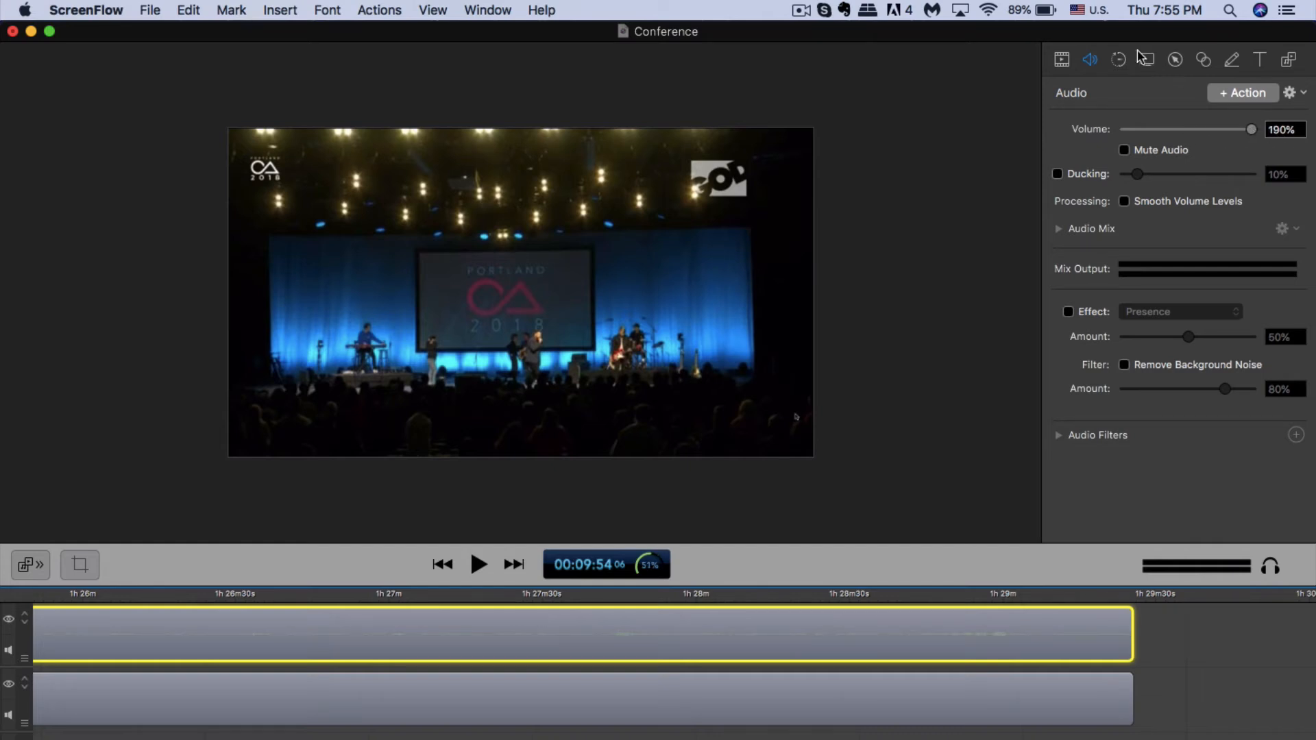
Step: Add a video motion action with a 0.5-second duration to the screen recording clip
{"action": "left_click", "coordinate": [1117, 63]}
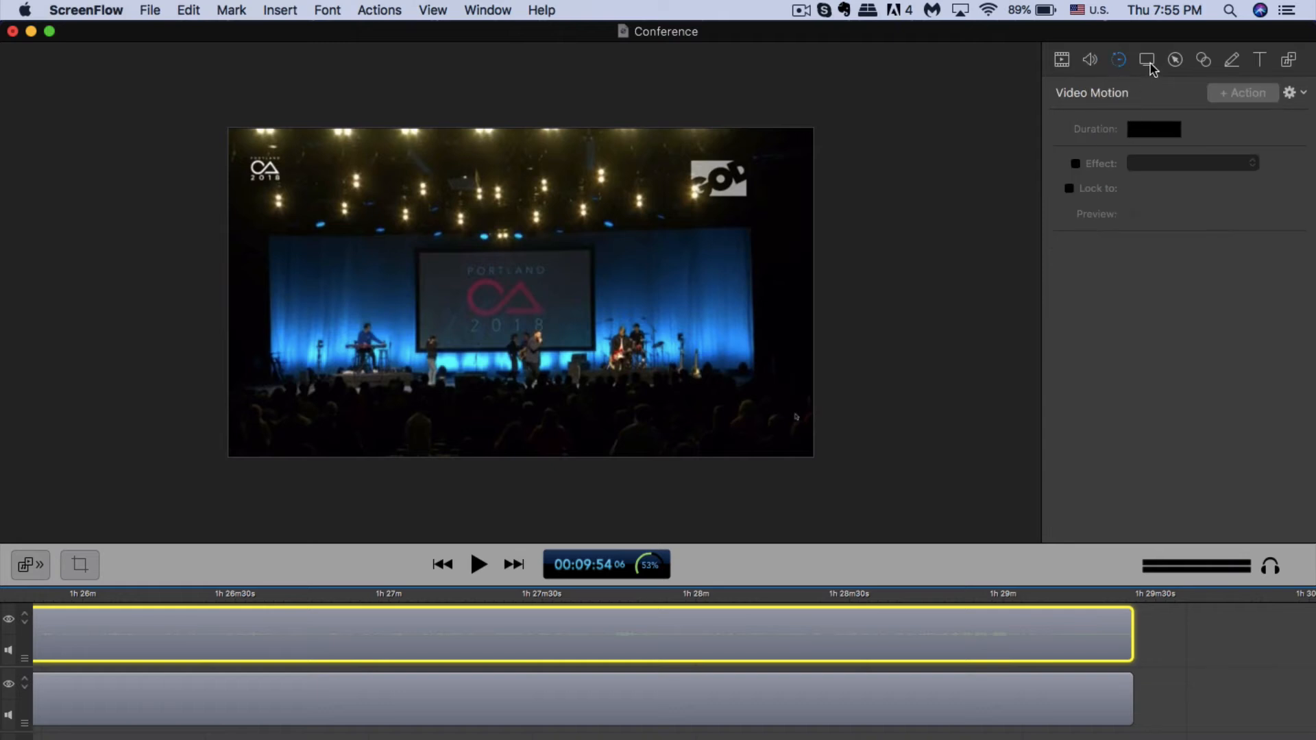
{"action": "left_click", "coordinate": [944, 692]}
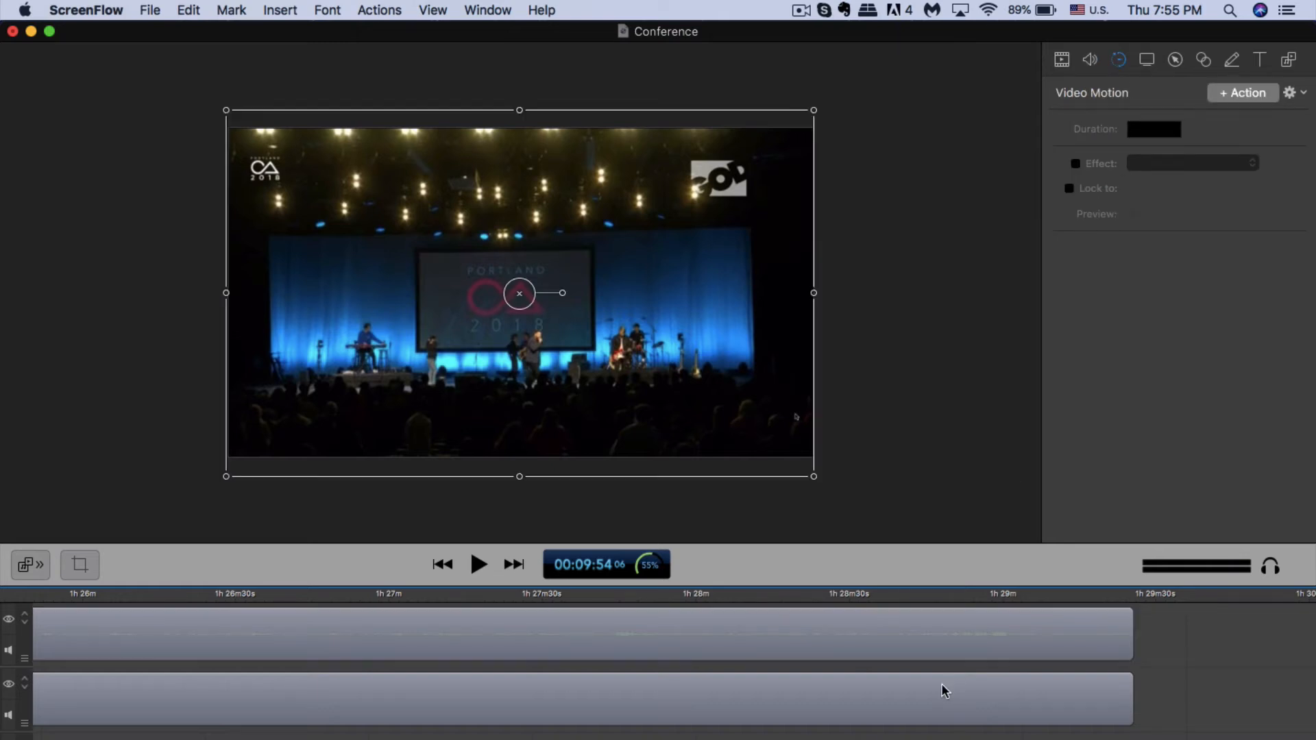
{"action": "left_click", "coordinate": [1238, 94]}
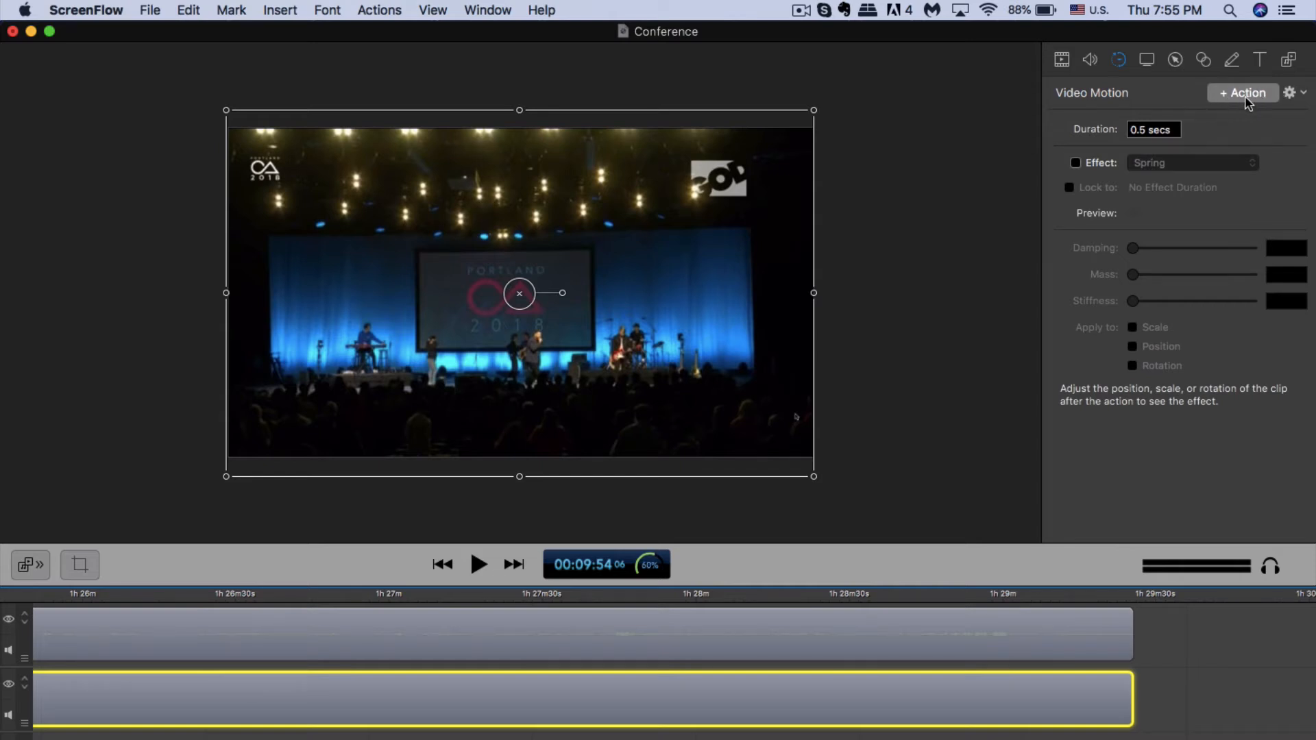
Step: Add a callout action to the screen recording clip with a freehand highlight and a rectangular selection shape
{"action": "left_click", "coordinate": [1148, 62]}
{"action": "left_click", "coordinate": [1175, 59]}
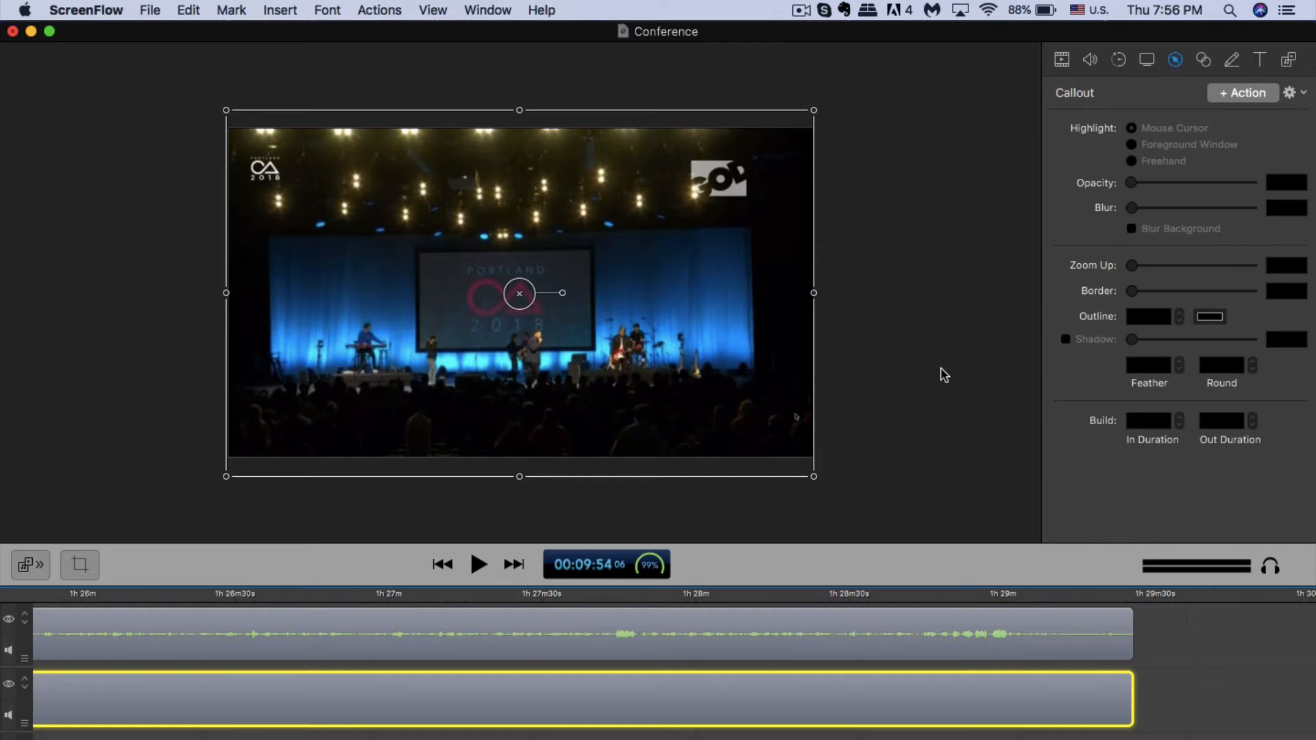
{"action": "left_click", "coordinate": [952, 324]}
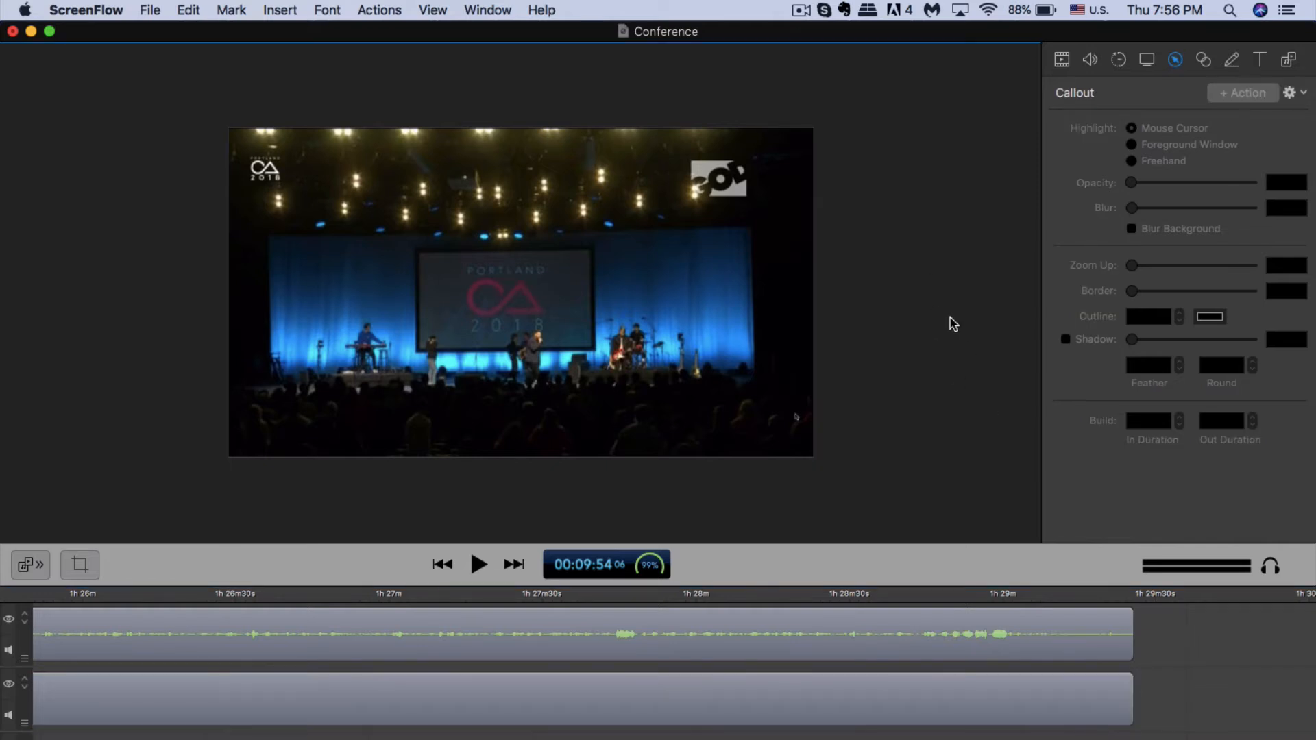
{"action": "left_click", "coordinate": [899, 716]}
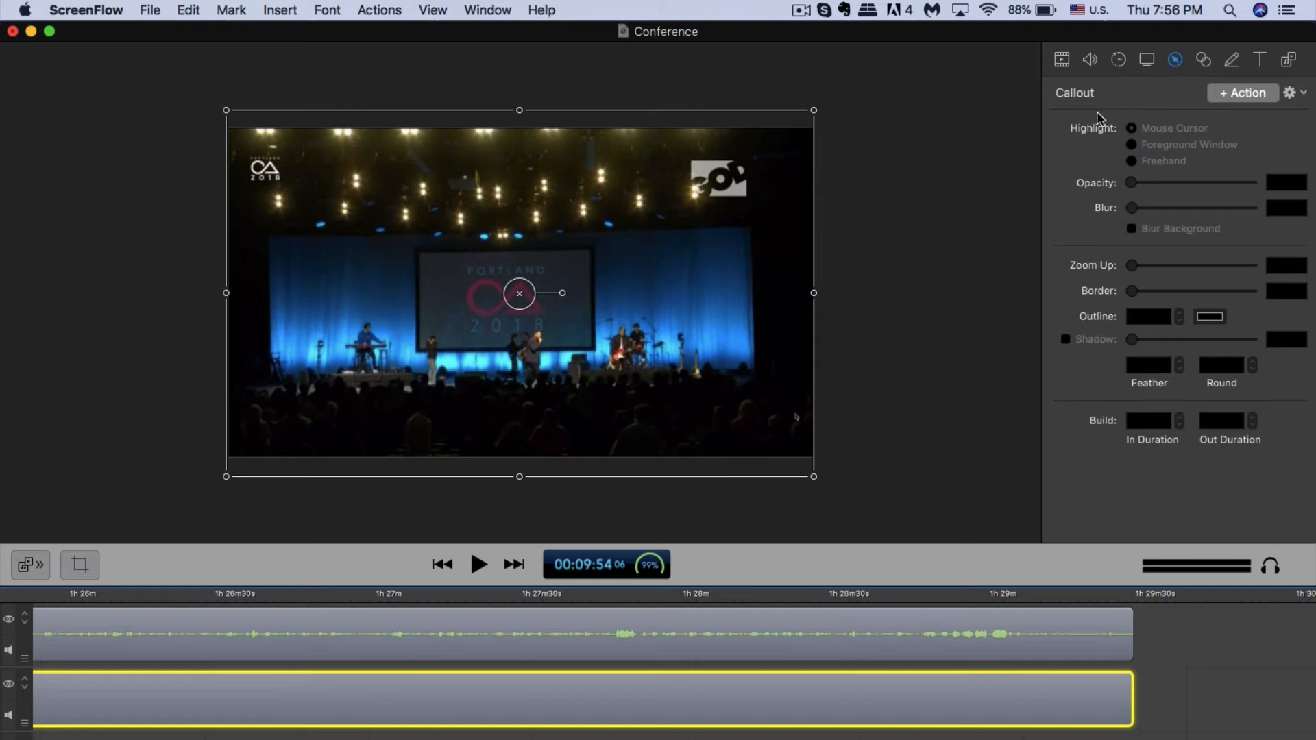
{"action": "left_click", "coordinate": [1246, 94]}
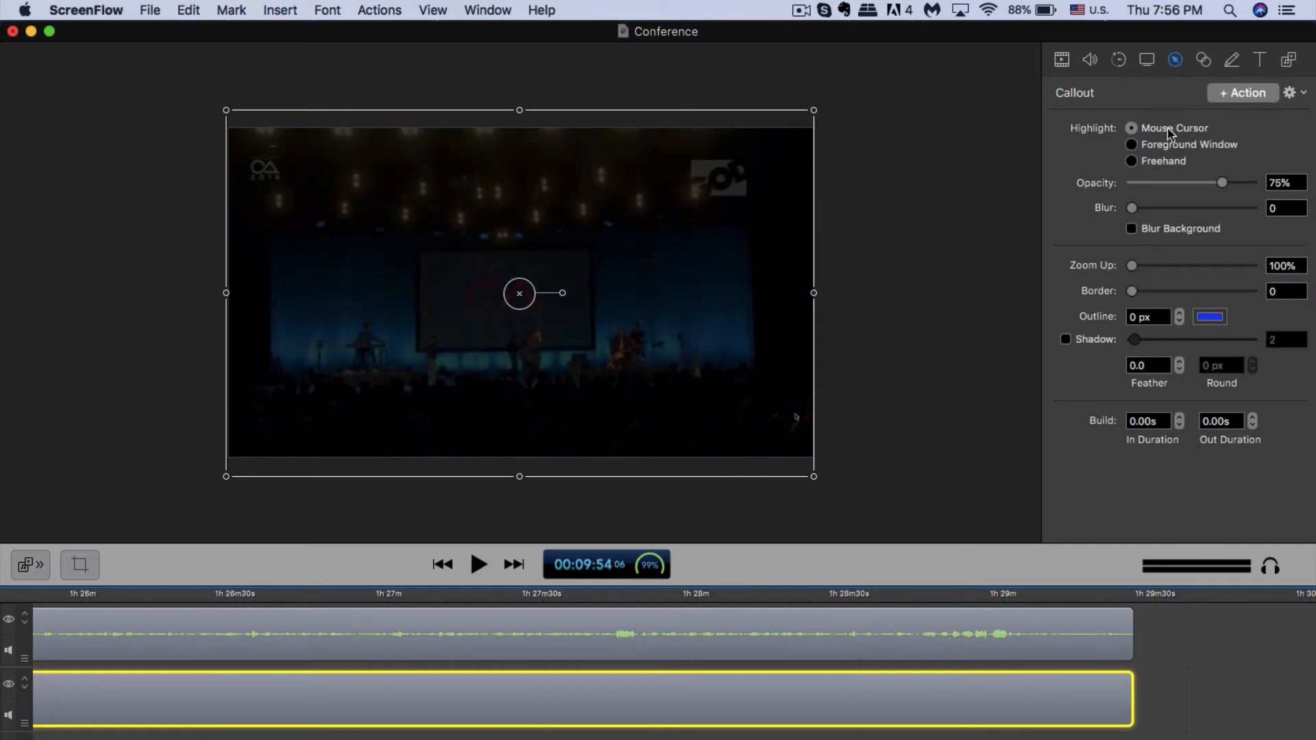
{"action": "left_click", "coordinate": [1132, 161]}
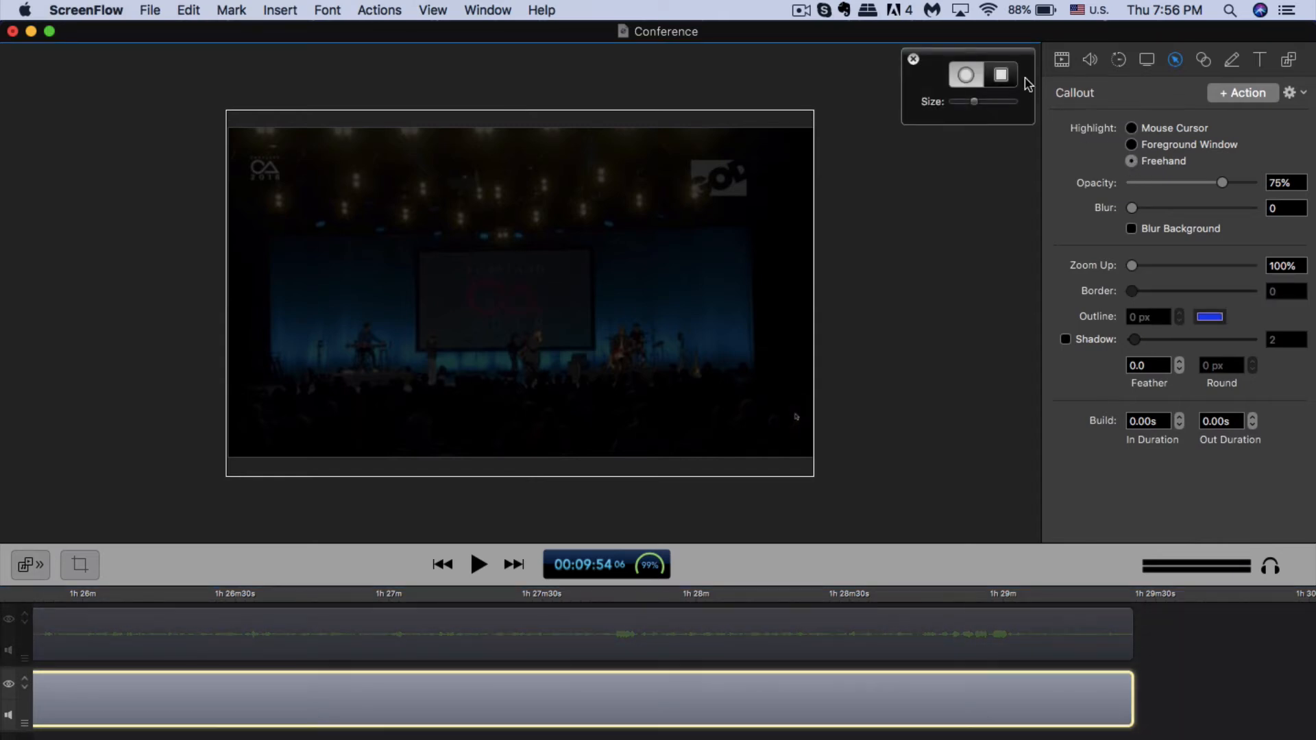
{"action": "left_click", "coordinate": [1001, 77]}
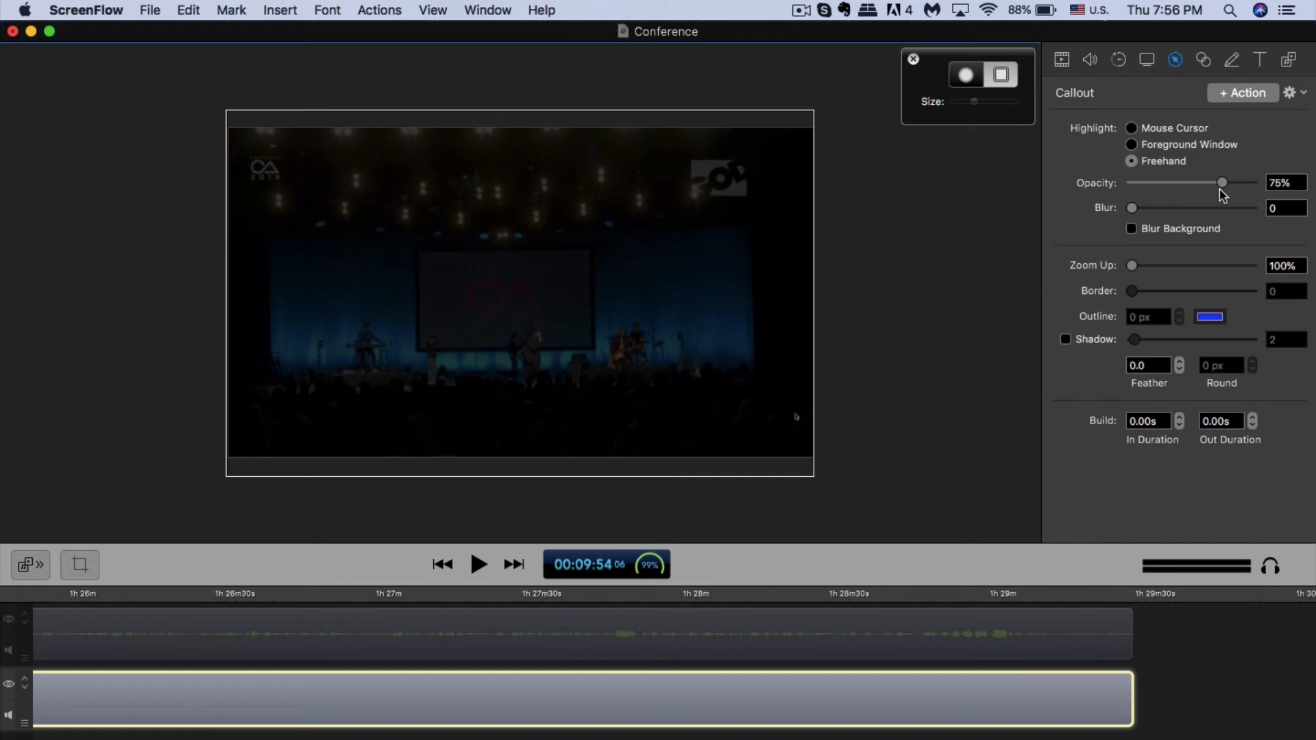
Step: Set the callout's opacity to 0 and blur to 3.6, and mark the logo in the video's upper-left corner
{"action": "left_click_drag", "start_coordinate": [1222, 183], "coordinate": [1117, 194]}
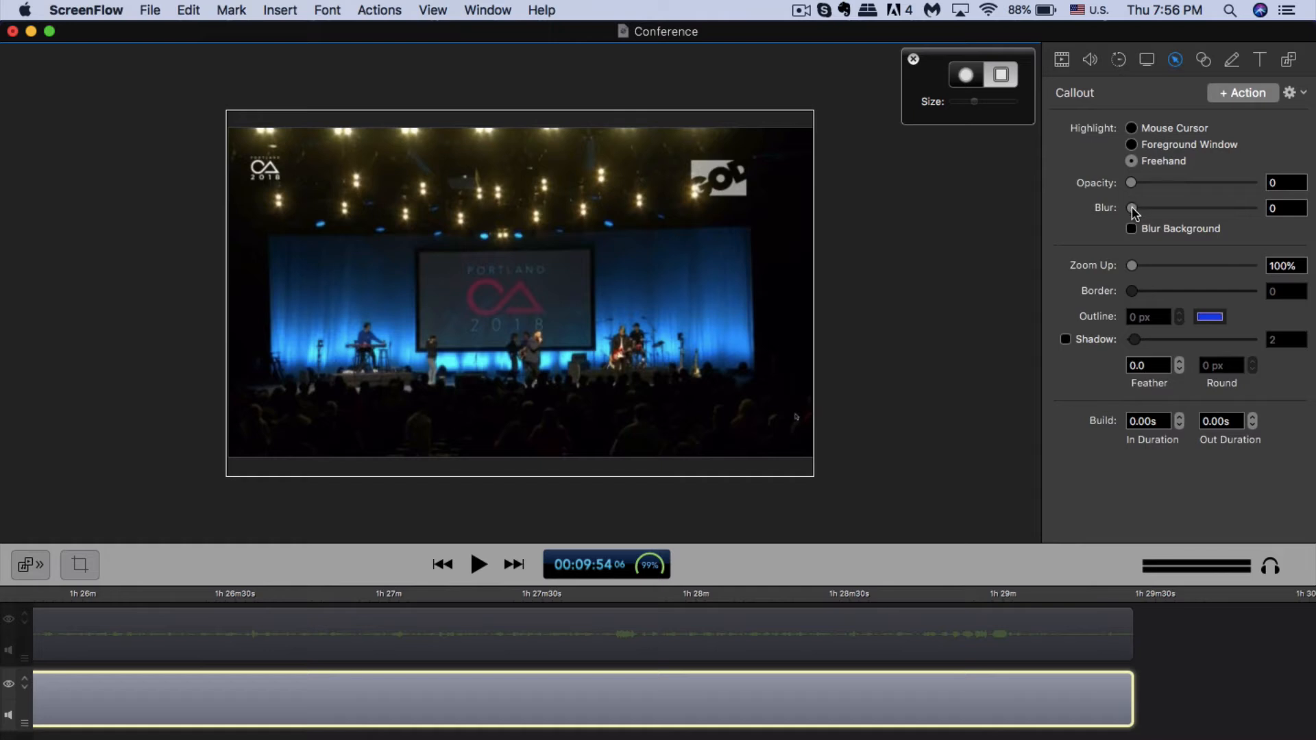
{"action": "left_click_drag", "start_coordinate": [1132, 208], "coordinate": [1156, 212]}
{"action": "left_click_drag", "start_coordinate": [238, 148], "coordinate": [290, 189]}
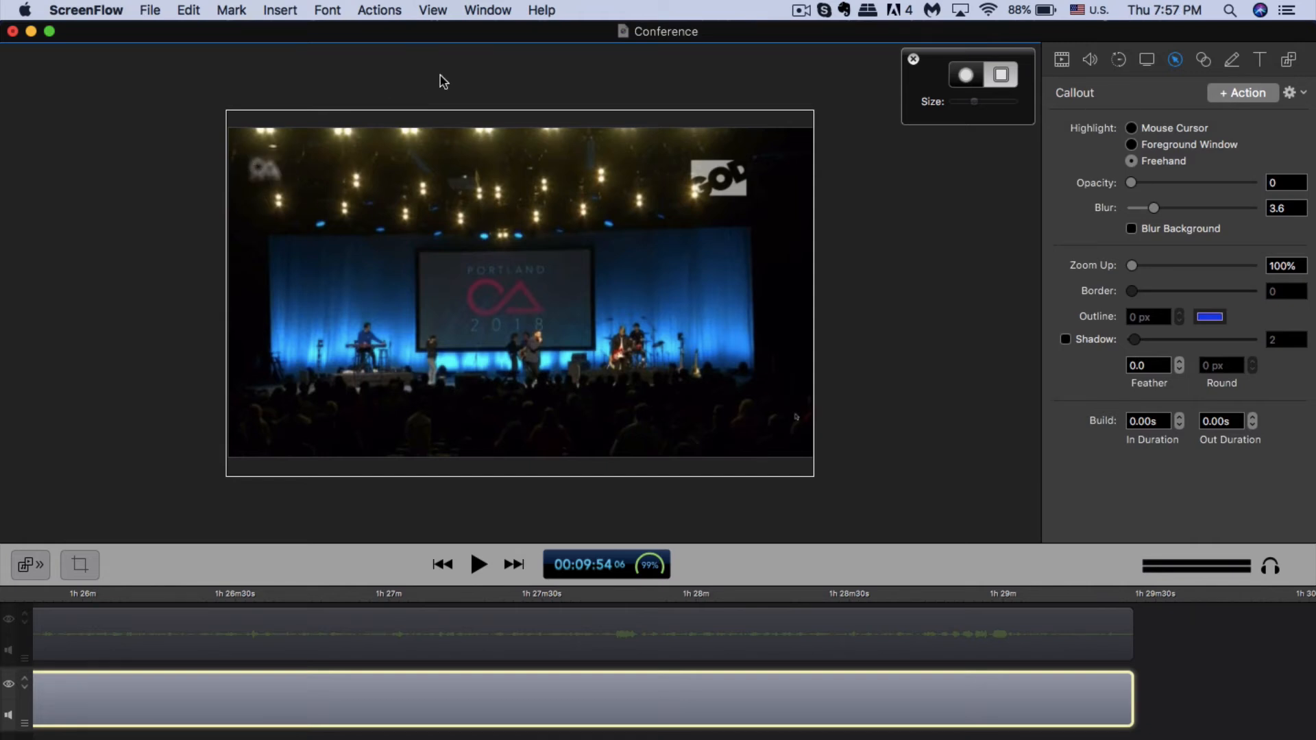
Step: Extend the callout action on the screen recording clip to about 12m33s on the timeline
{"action": "scroll", "coordinate": [713, 727], "scroll_direction": "left", "scroll_amount": 20}
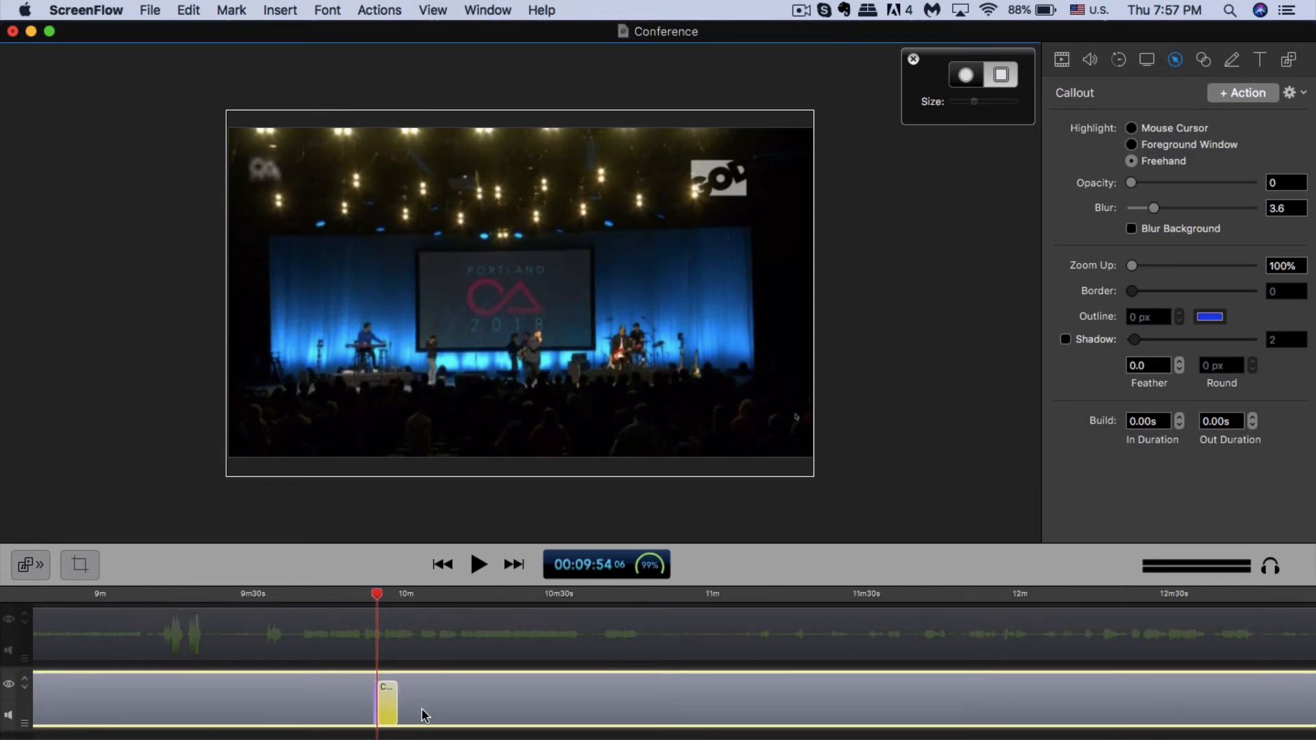
{"action": "left_click", "coordinate": [392, 694]}
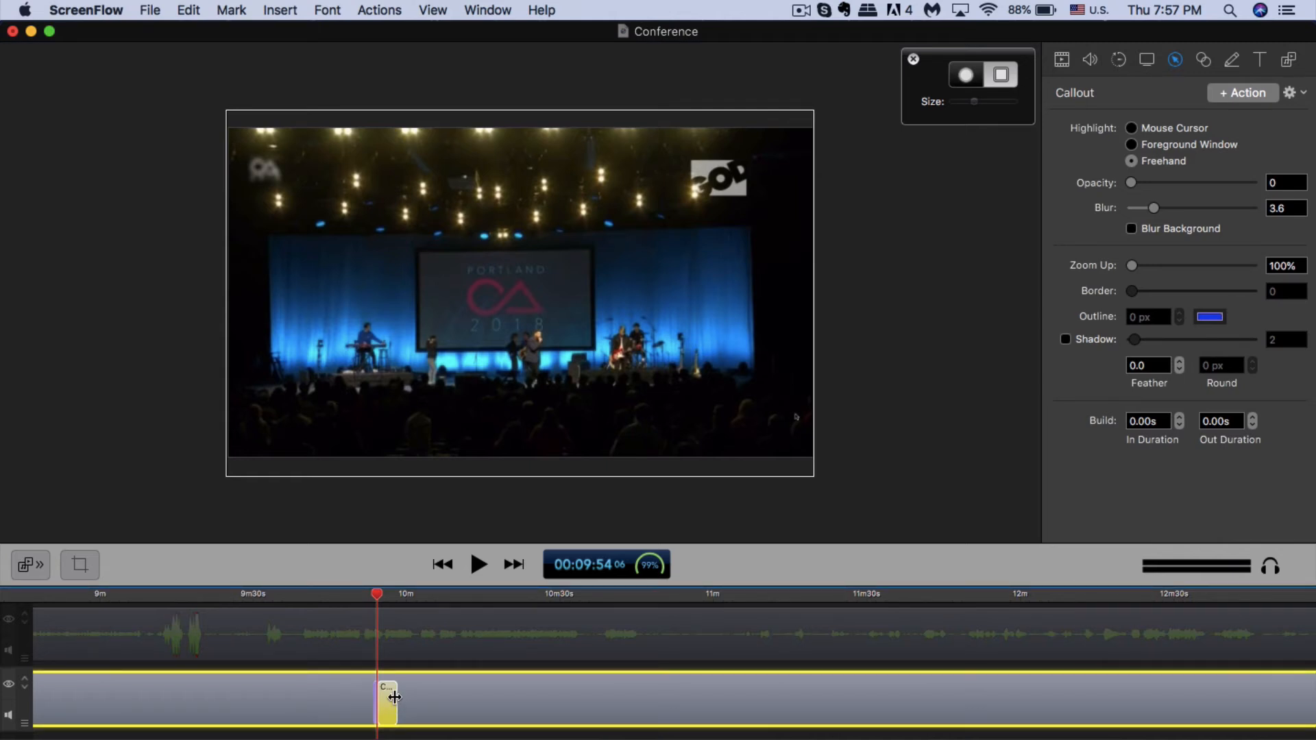
{"action": "left_click_drag", "start_coordinate": [395, 697], "coordinate": [1187, 702]}
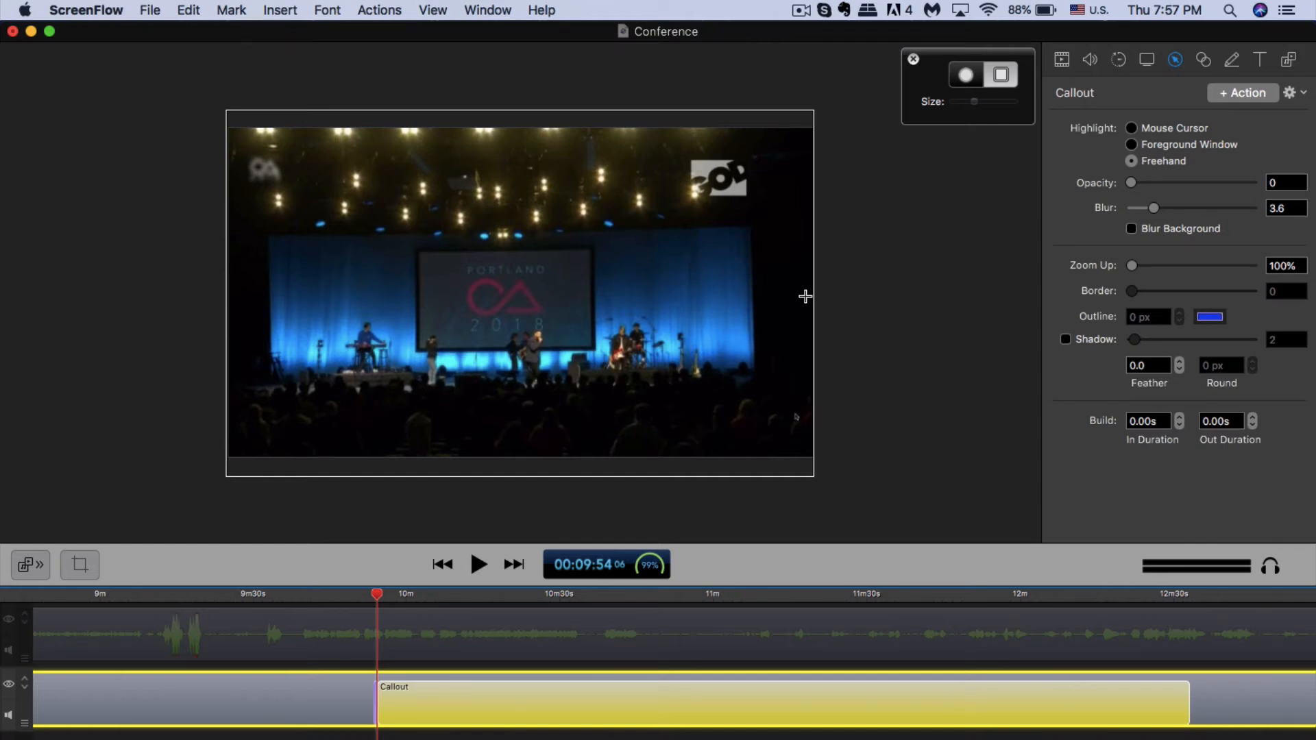
Step: Delete the blur callout action from the screen recording clip
{"action": "left_click", "coordinate": [848, 294]}
{"action": "left_click", "coordinate": [513, 706]}
{"action": "key", "text": "Delete"}
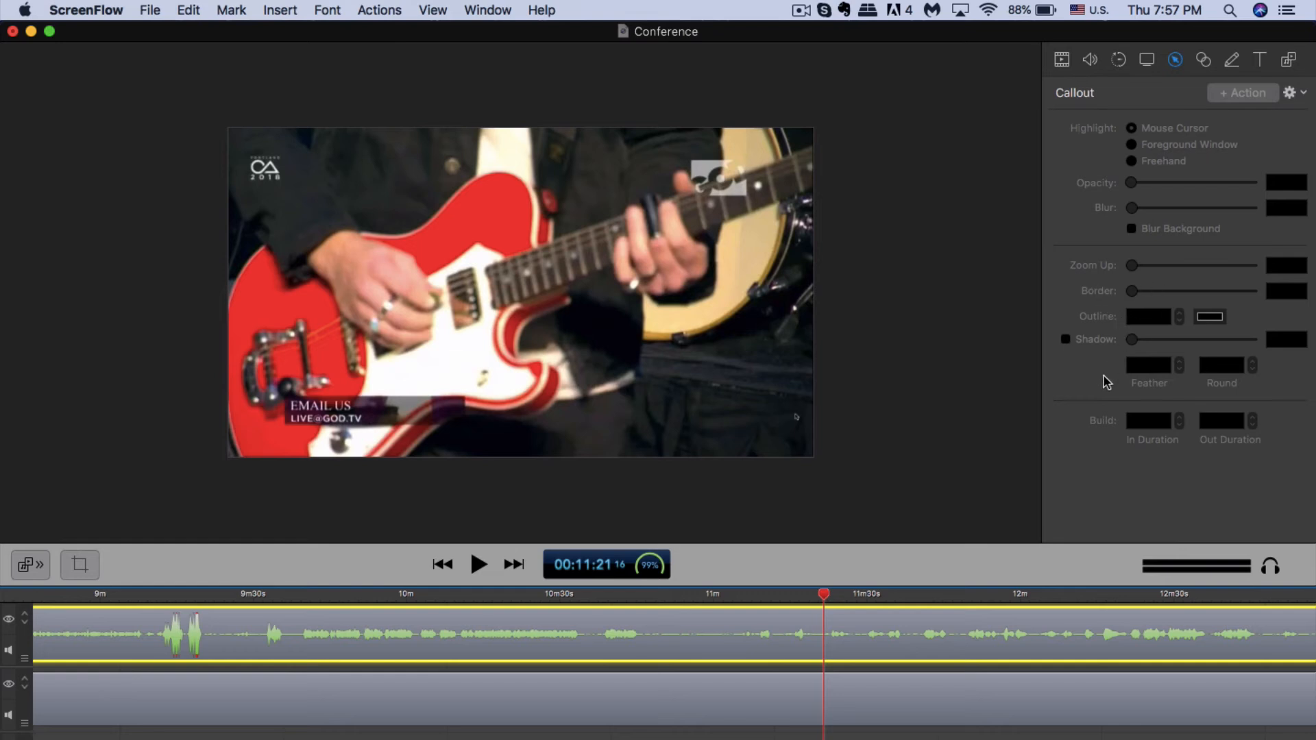
Step: Look through the available settings for touch callouts, annotations and text
{"action": "scroll", "coordinate": [1107, 381], "scroll_direction": "down", "scroll_amount": 1}
{"action": "left_click", "coordinate": [1202, 60]}
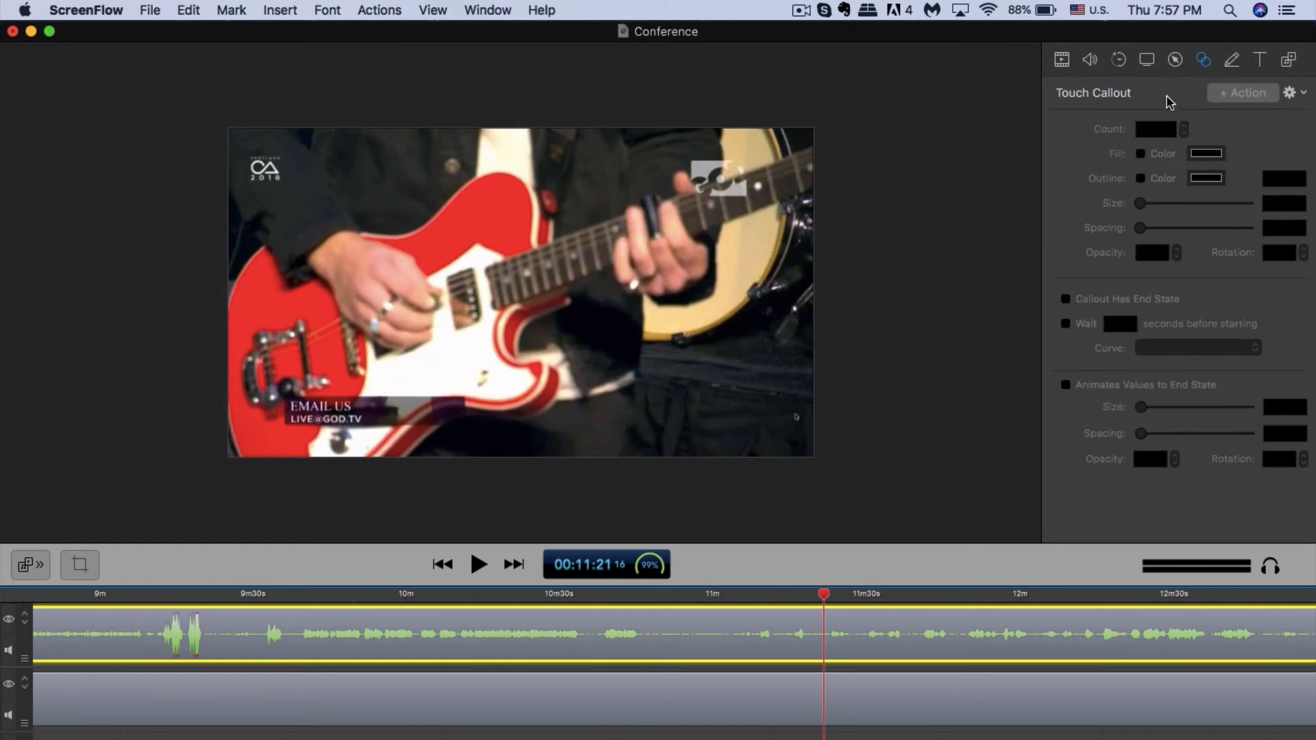
{"action": "left_click", "coordinate": [1236, 63]}
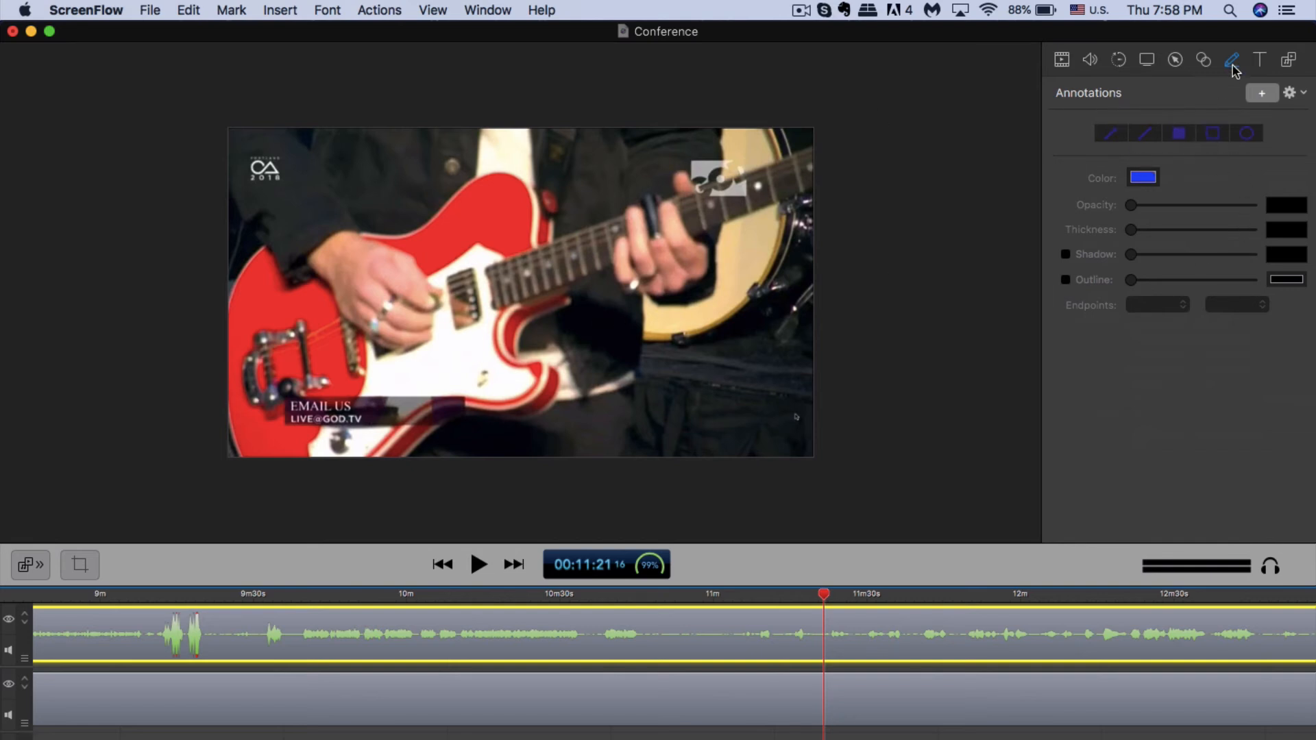
{"action": "left_click", "coordinate": [1259, 64]}
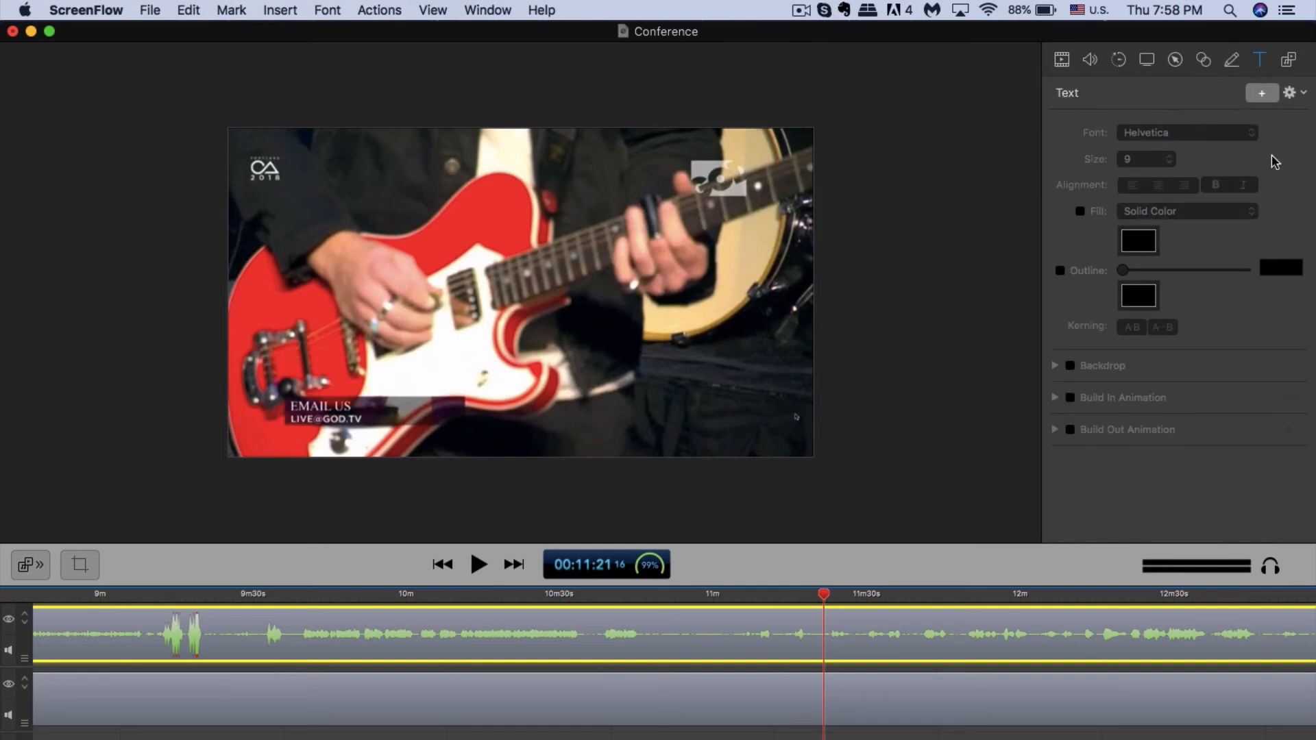
Step: Add a text box at the playhead reading "Praise and Worship"
{"action": "left_click", "coordinate": [913, 705]}
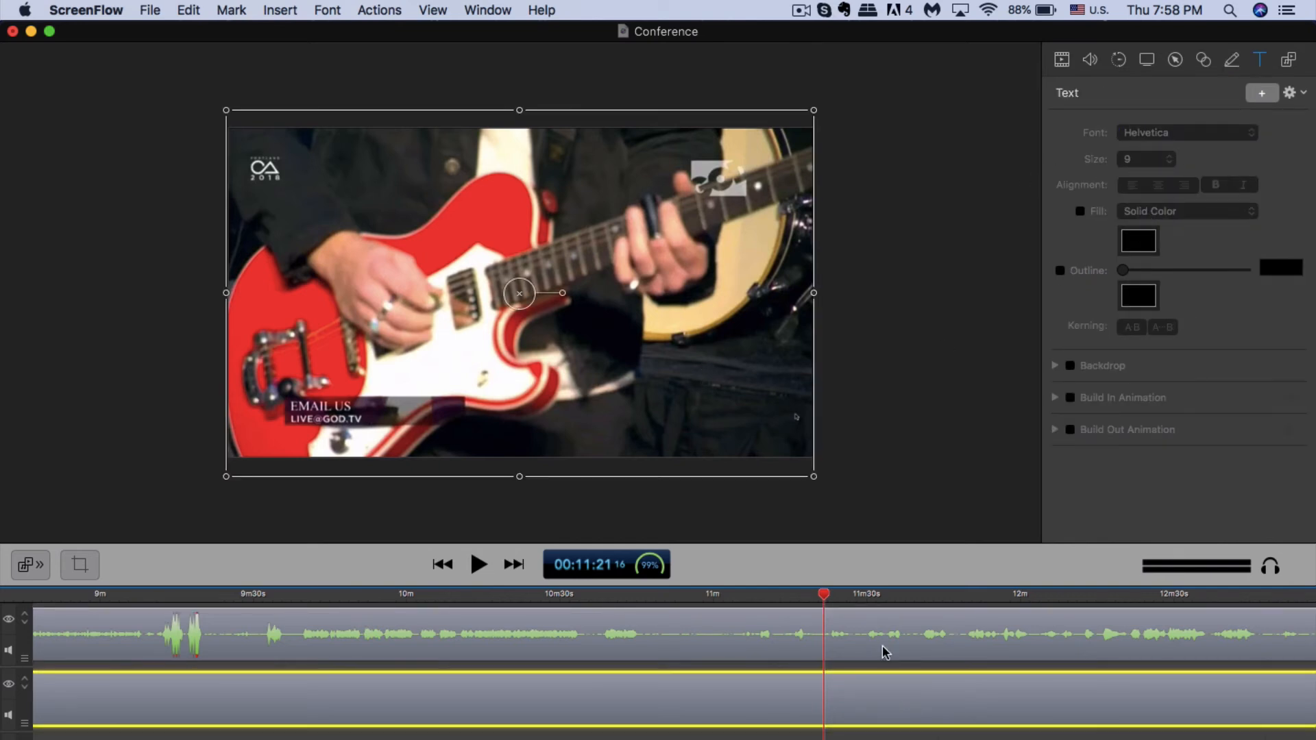
{"action": "left_click", "coordinate": [1261, 93]}
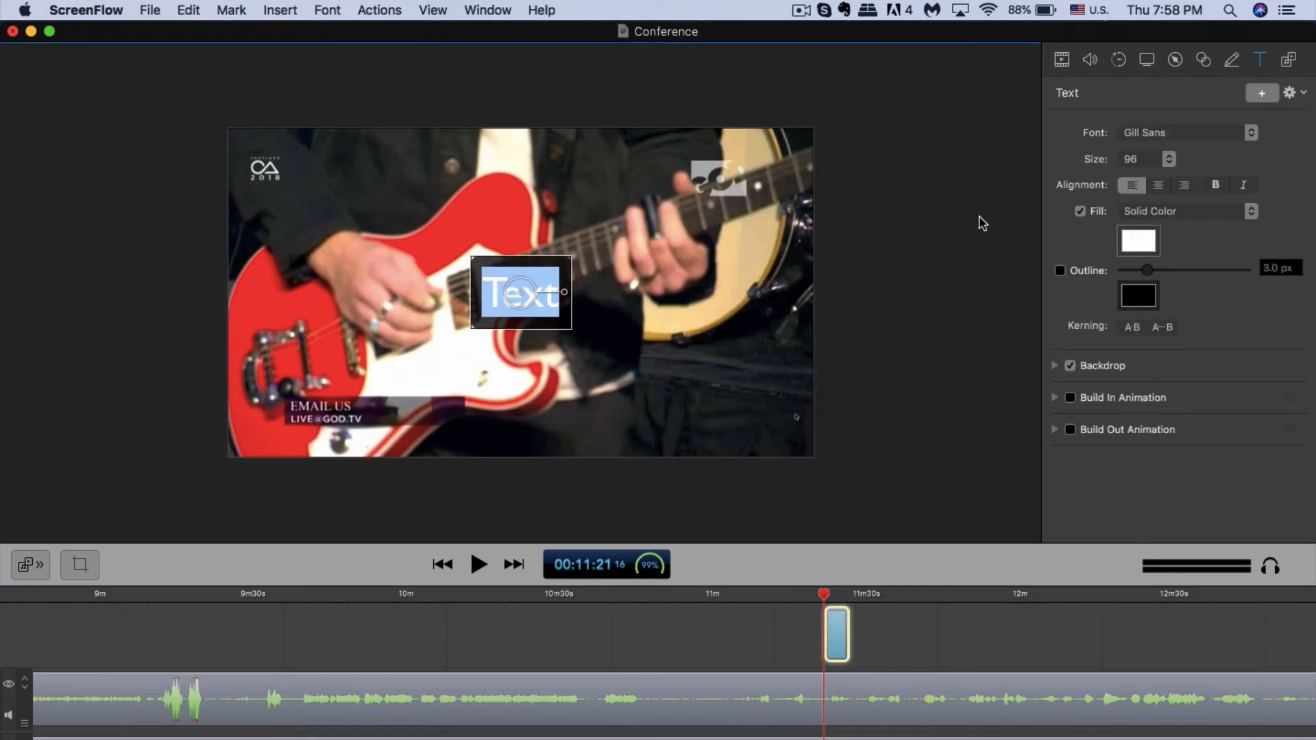
{"action": "type", "text": "Praise"}
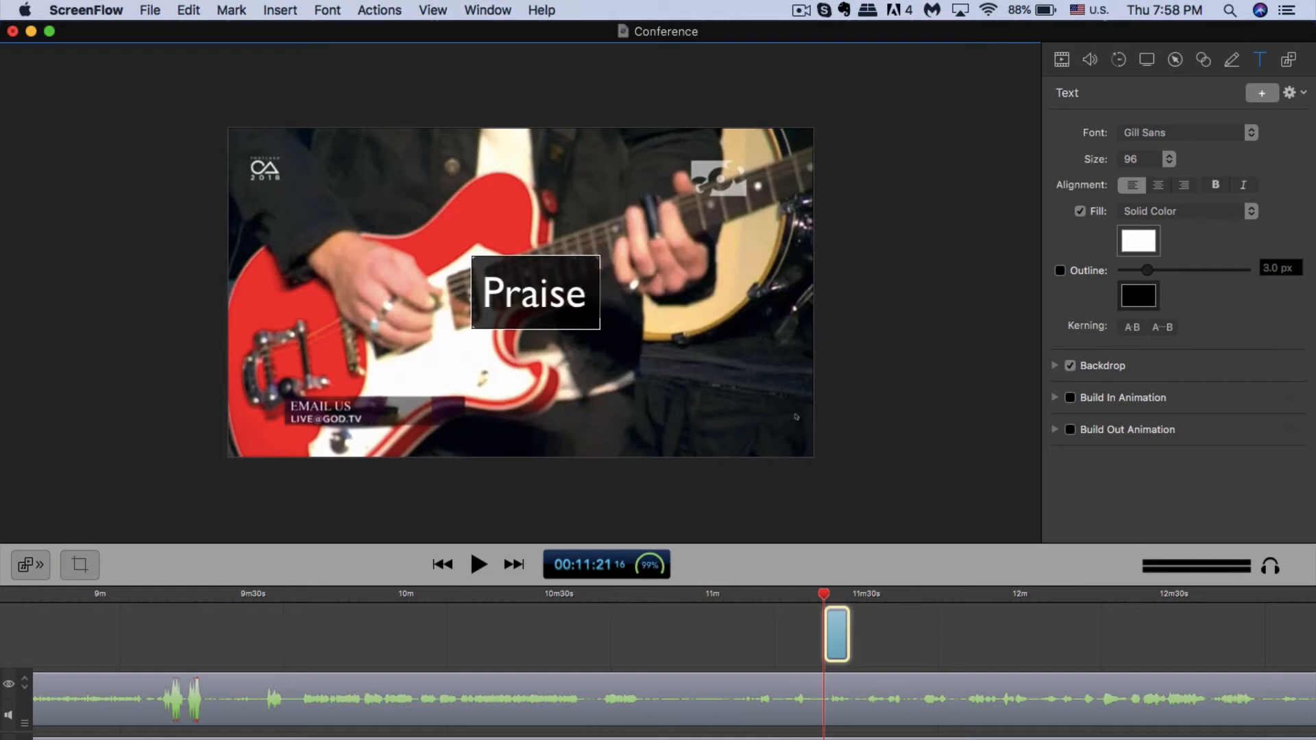
{"action": "type", "text": " And"}
{"action": "key", "text": "BackSpace"}
{"action": "key", "text": "BackSpace"}
{"action": "key", "text": "BackSpace"}
{"action": "key", "text": "BackSpace"}
{"action": "type", "text": "and"}
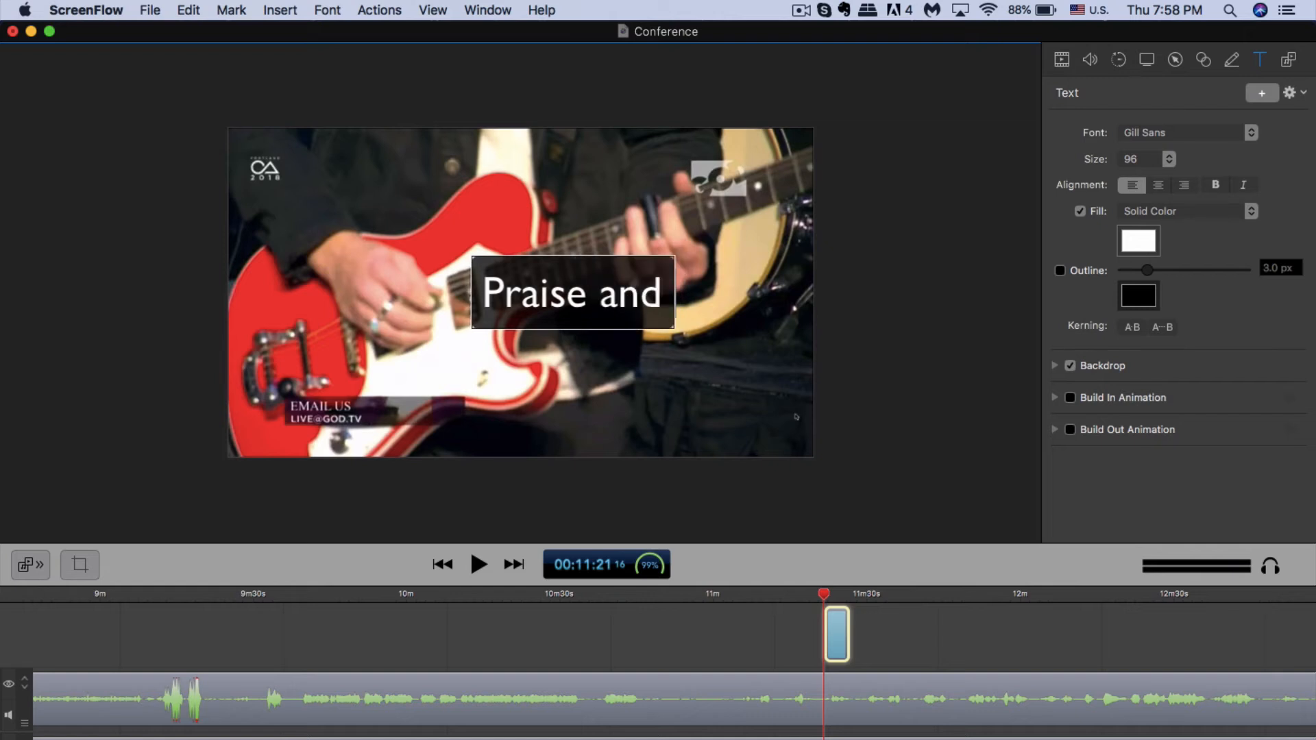
{"action": "type", "text": " Worship"}
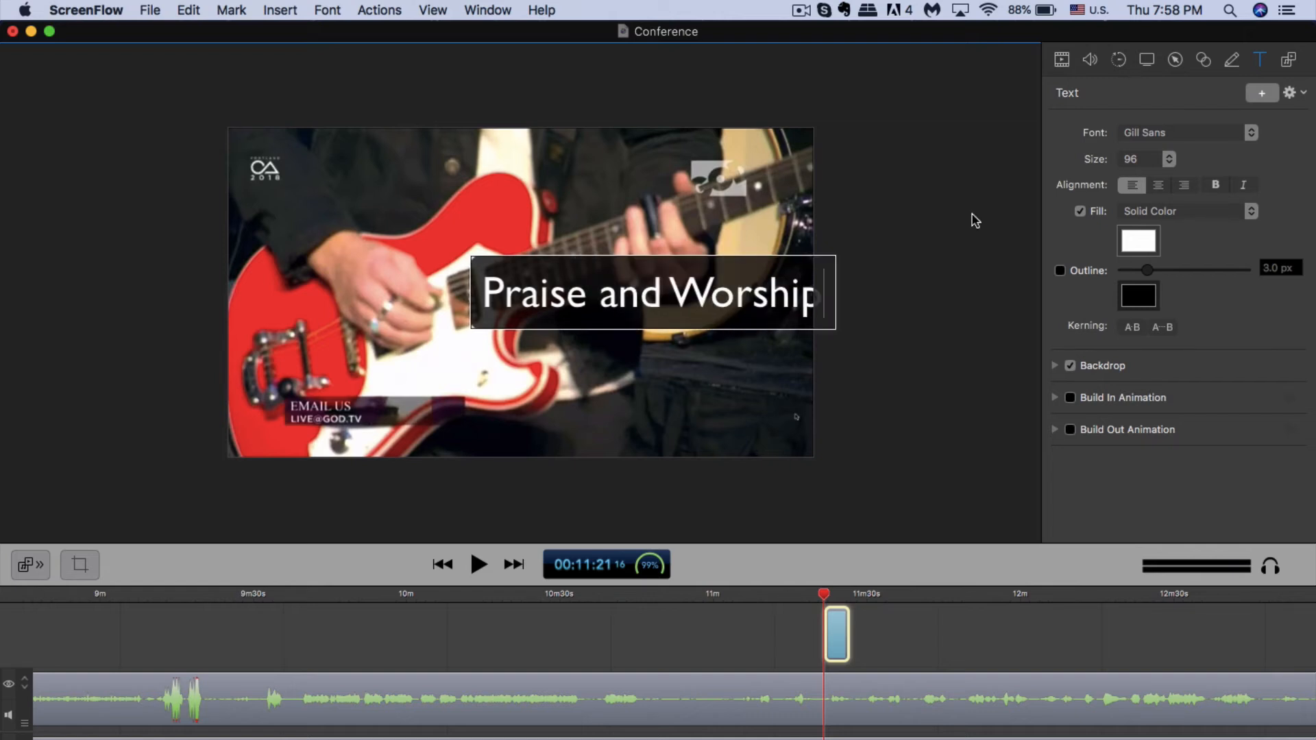
Step: Move the "Praise and Worship" title to the video's lower-right area and make its clip span about 11m10s to 11m58s
{"action": "left_click_drag", "start_coordinate": [741, 302], "coordinate": [704, 415]}
{"action": "left_click", "coordinate": [698, 278]}
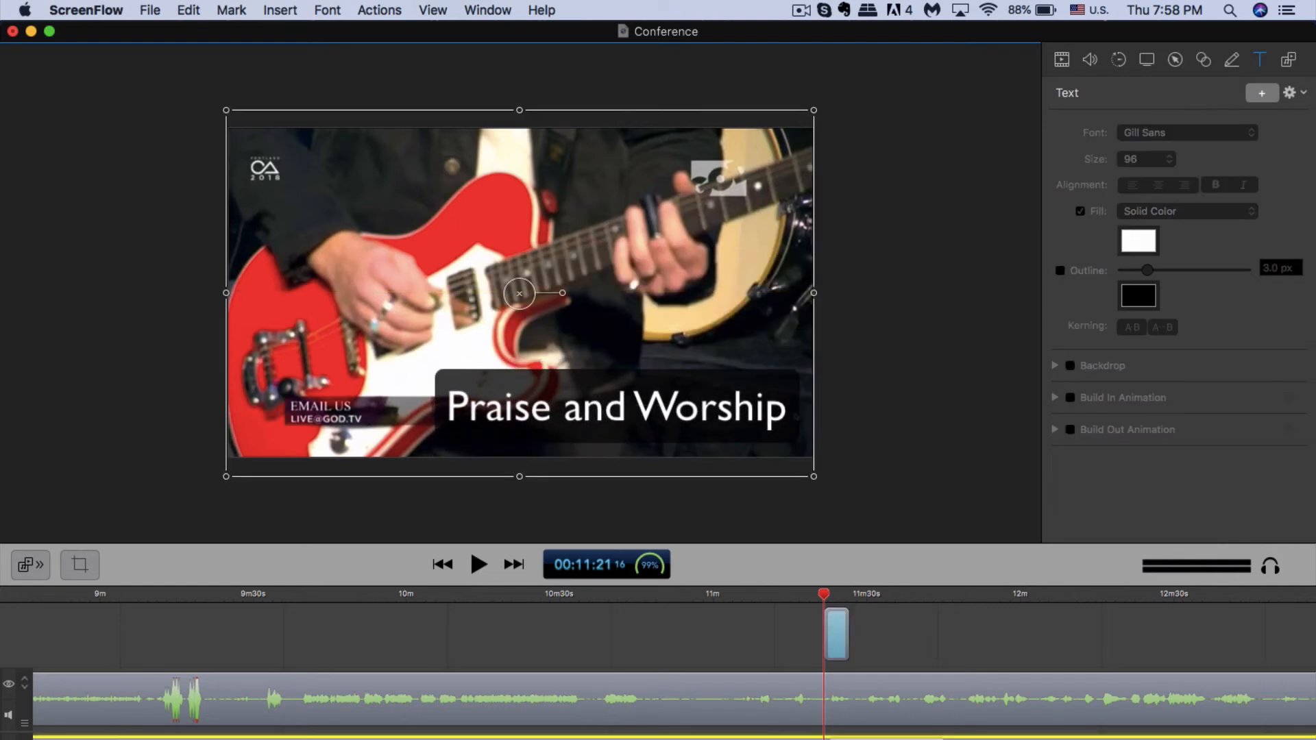
{"action": "left_click", "coordinate": [842, 627]}
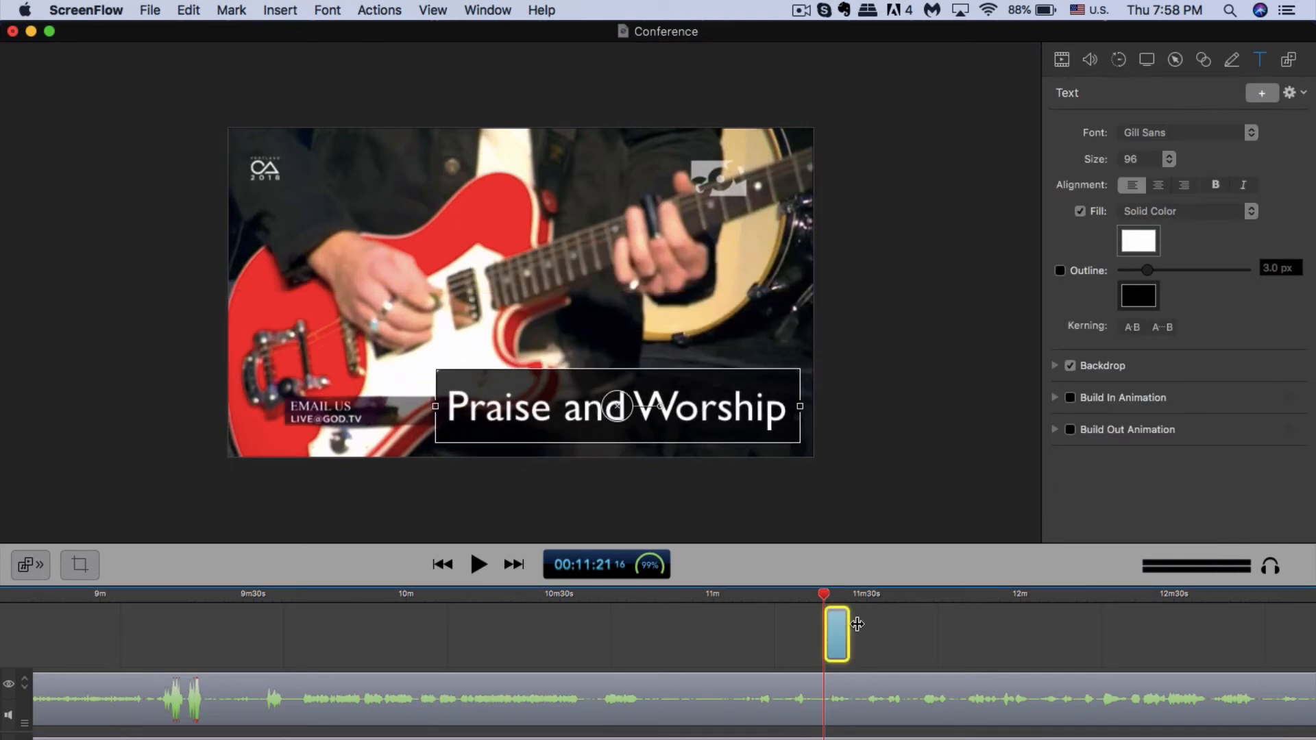
{"action": "left_click_drag", "start_coordinate": [856, 623], "coordinate": [1067, 622]}
{"action": "left_click_drag", "start_coordinate": [911, 621], "coordinate": [854, 621]}
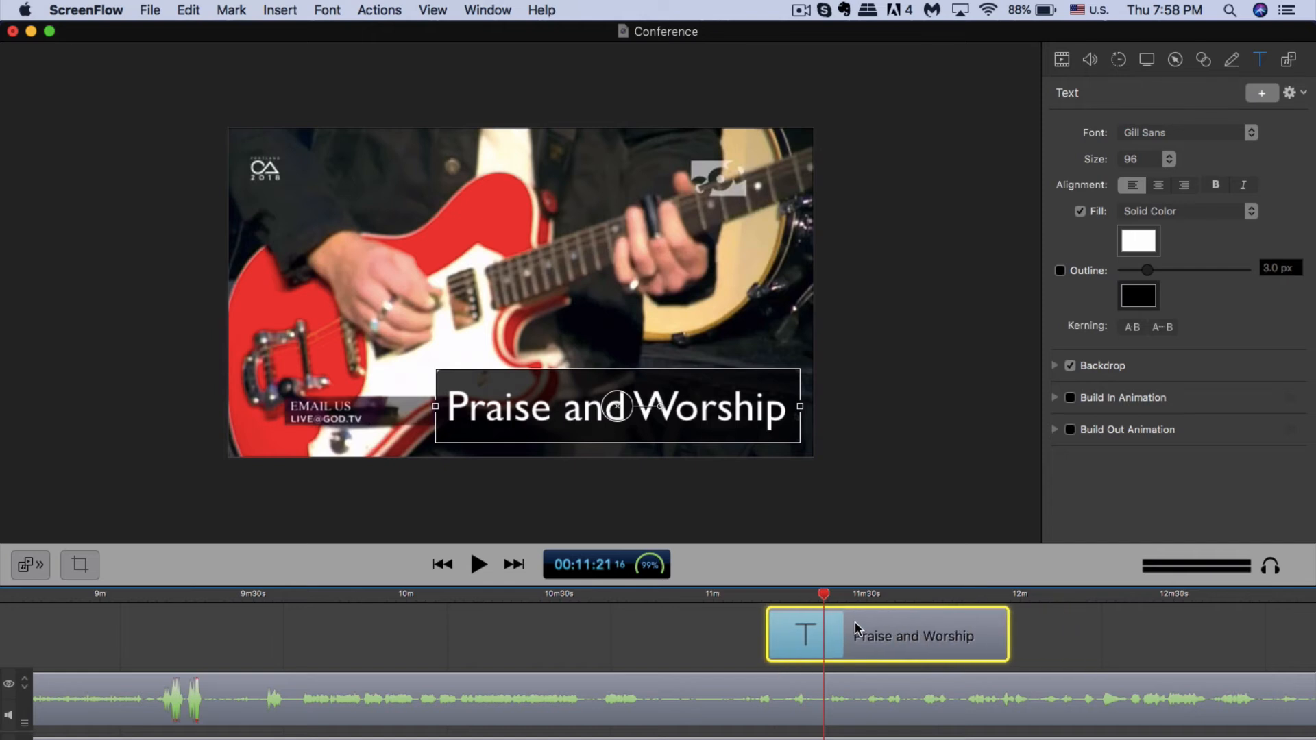
Step: Play the timeline from just before the title clip to preview the title over the video
{"action": "left_click", "coordinate": [754, 595]}
{"action": "key", "text": "space"}
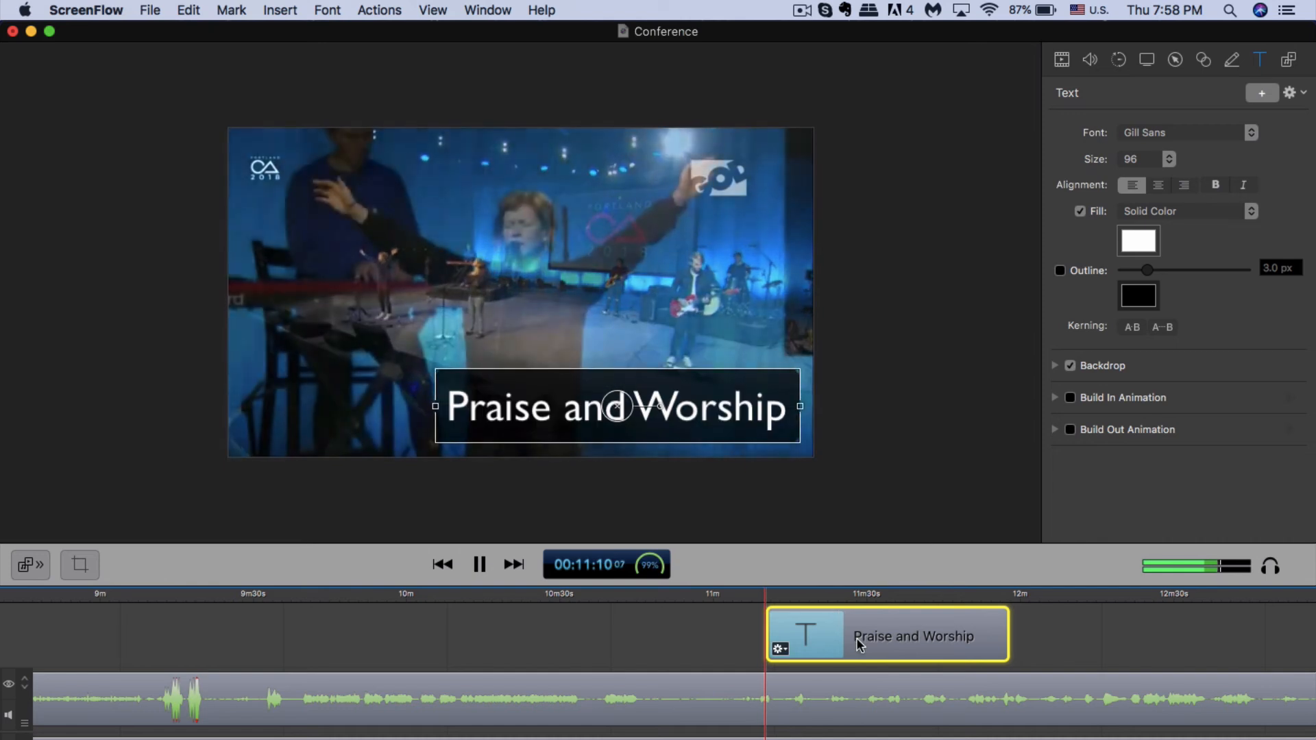
{"action": "left_click", "coordinate": [904, 360]}
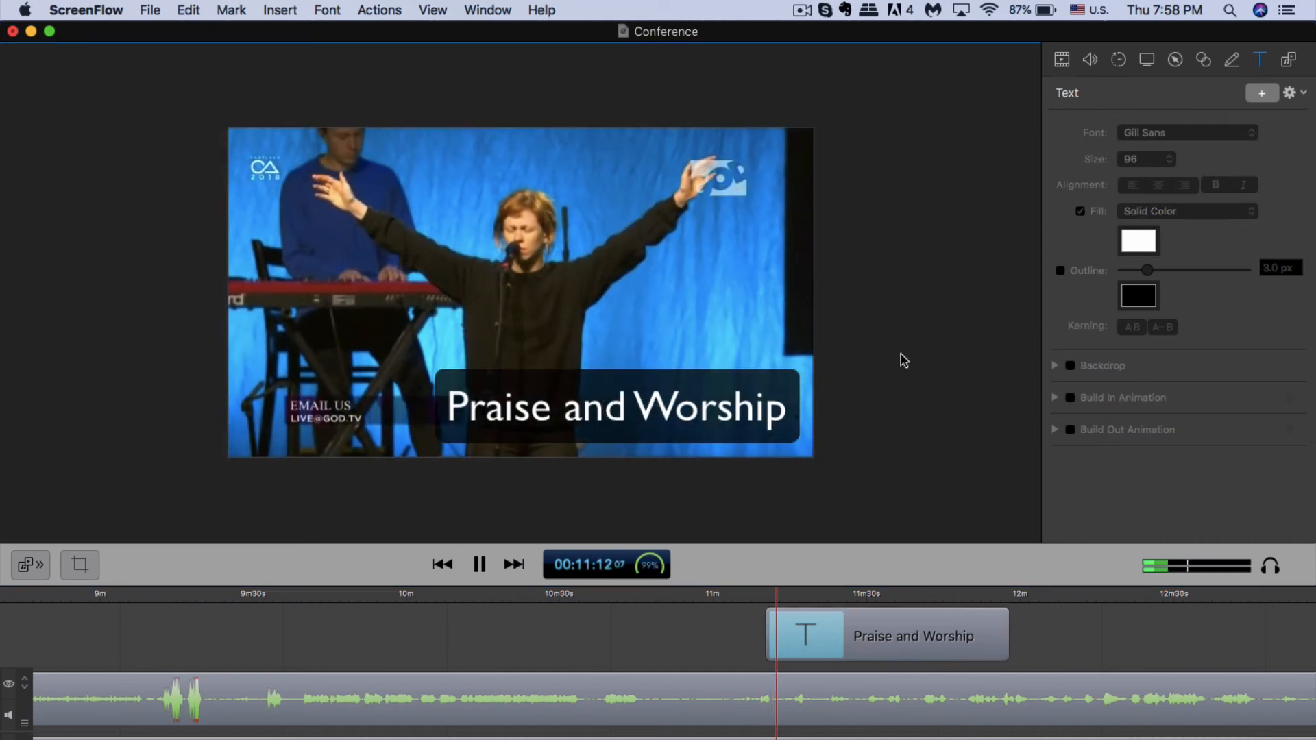
{"action": "key", "text": "space"}
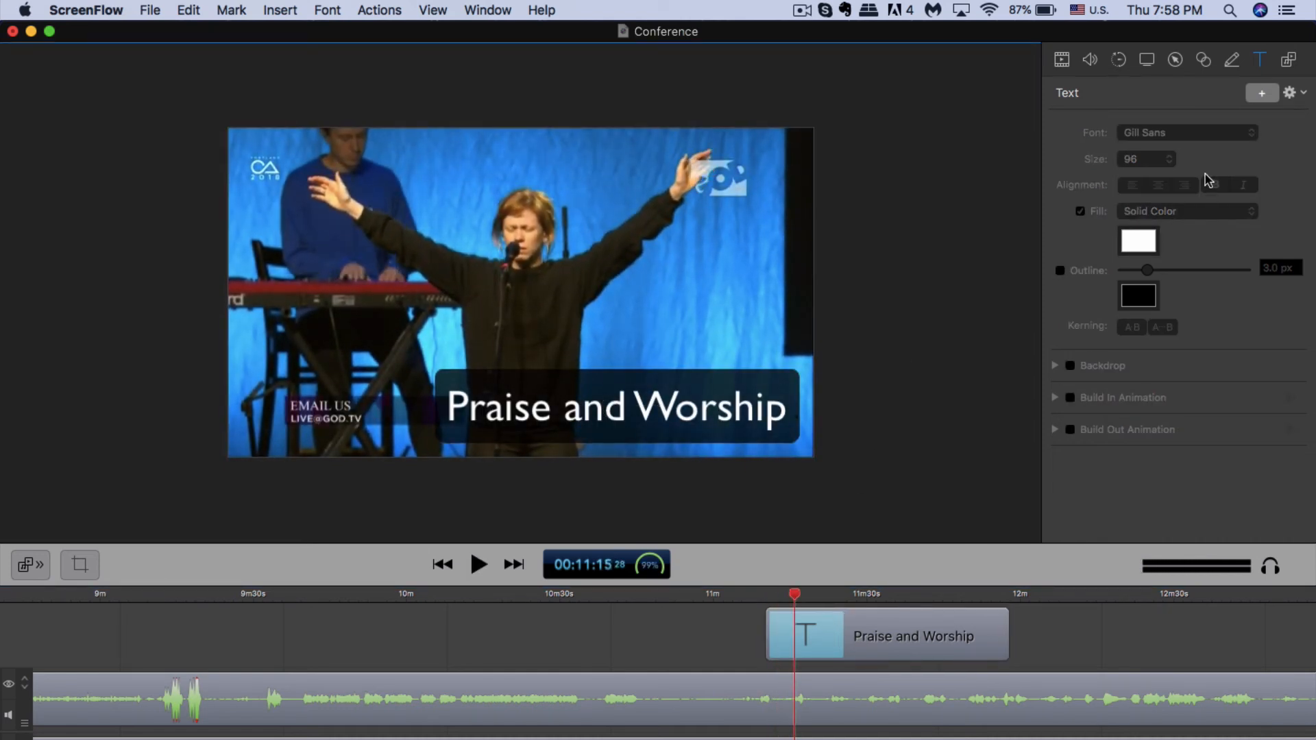
{"action": "left_click", "coordinate": [1289, 61]}
{"action": "left_click", "coordinate": [1288, 62]}
{"action": "left_click", "coordinate": [381, 9]}
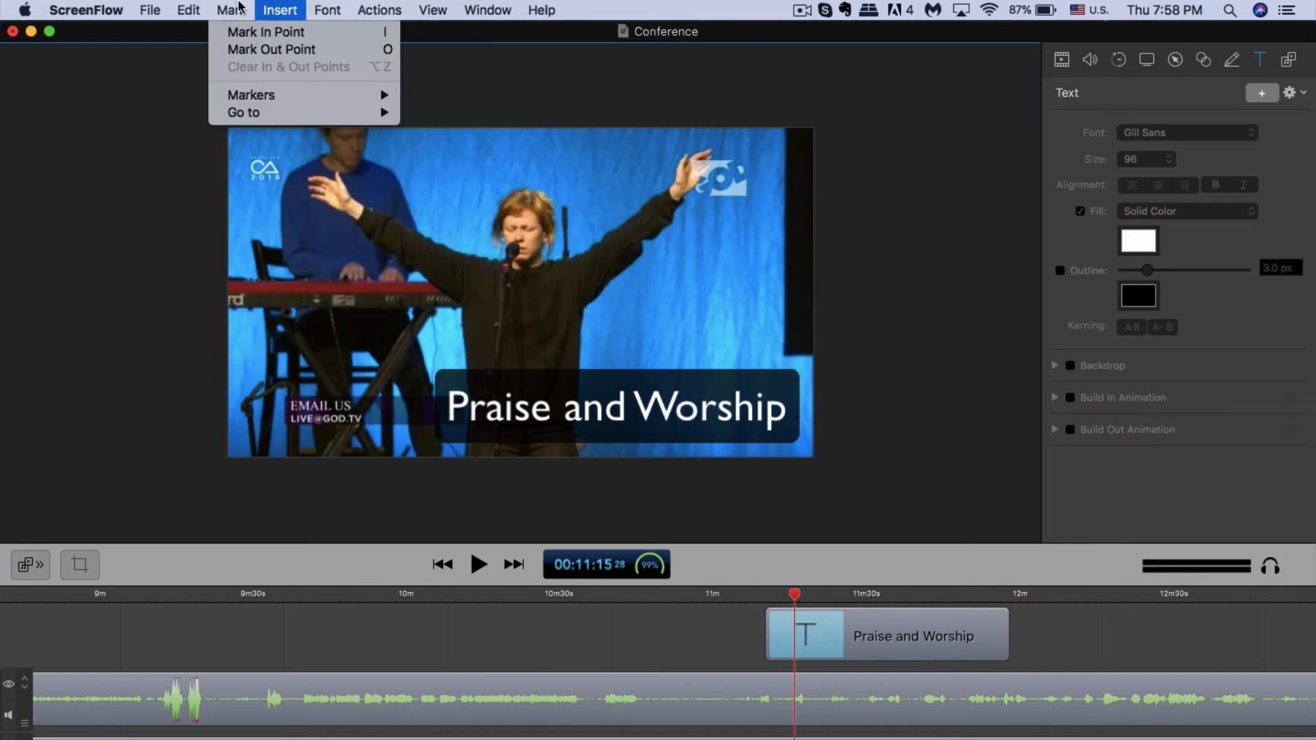
{"action": "mouse_move", "coordinate": [322, 3]}
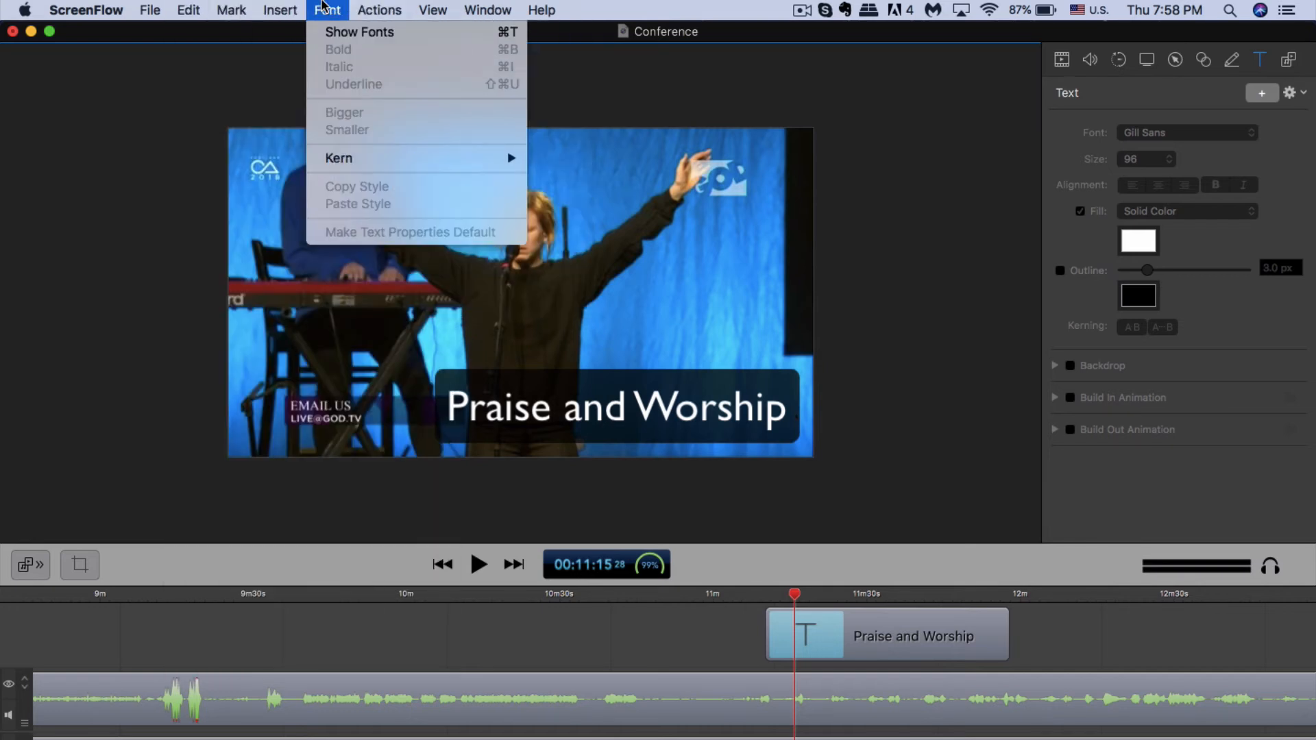
{"action": "mouse_move", "coordinate": [381, 14]}
{"action": "mouse_move", "coordinate": [433, 9]}
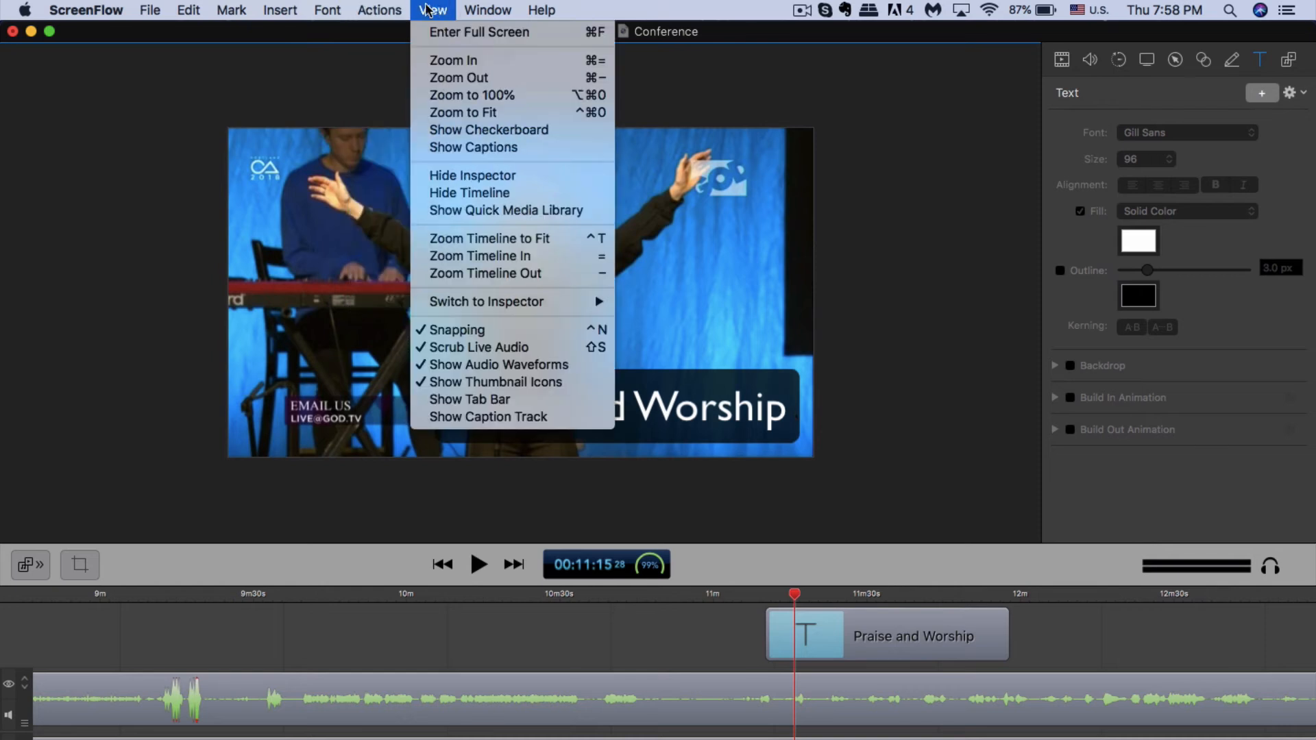
{"action": "mouse_move", "coordinate": [281, 10]}
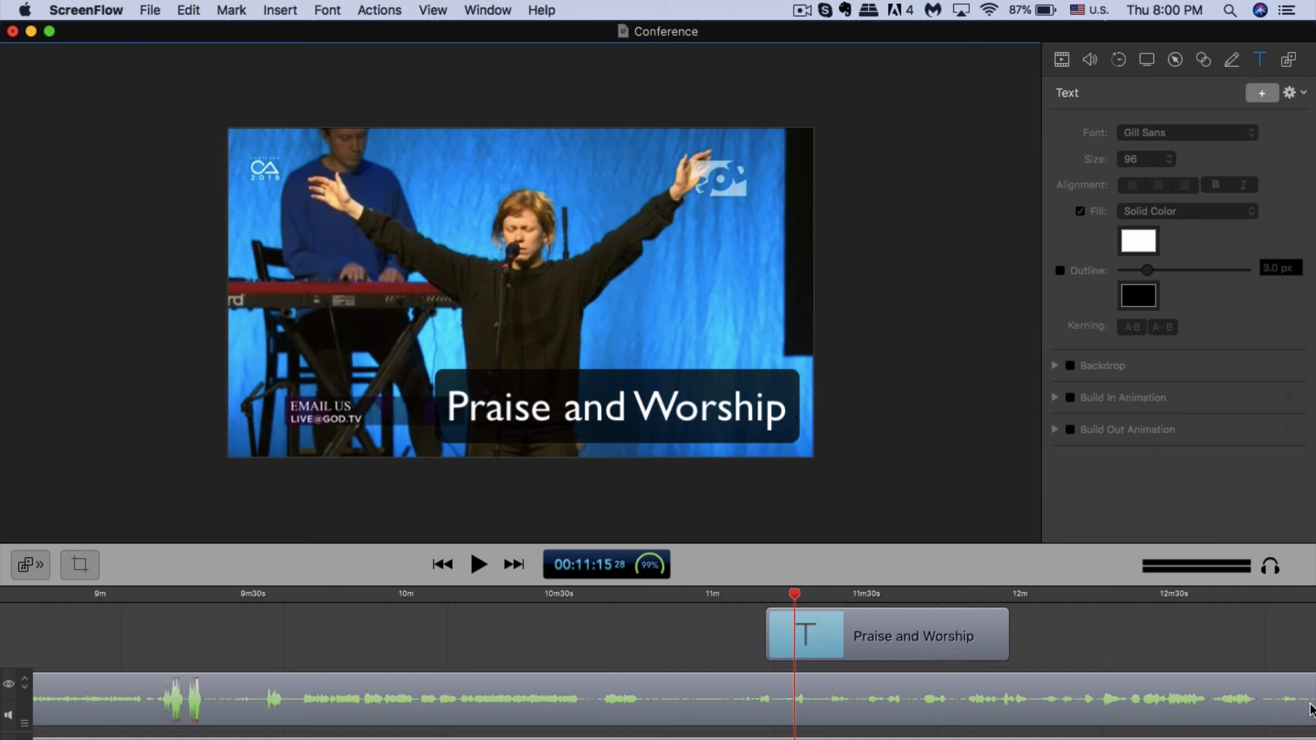
Step: Minimize the Conference project, switch to Chrome and look over the ScreenFlow Online Store page
{"action": "left_click", "coordinate": [30, 31]}
{"action": "left_click", "coordinate": [1230, 737]}
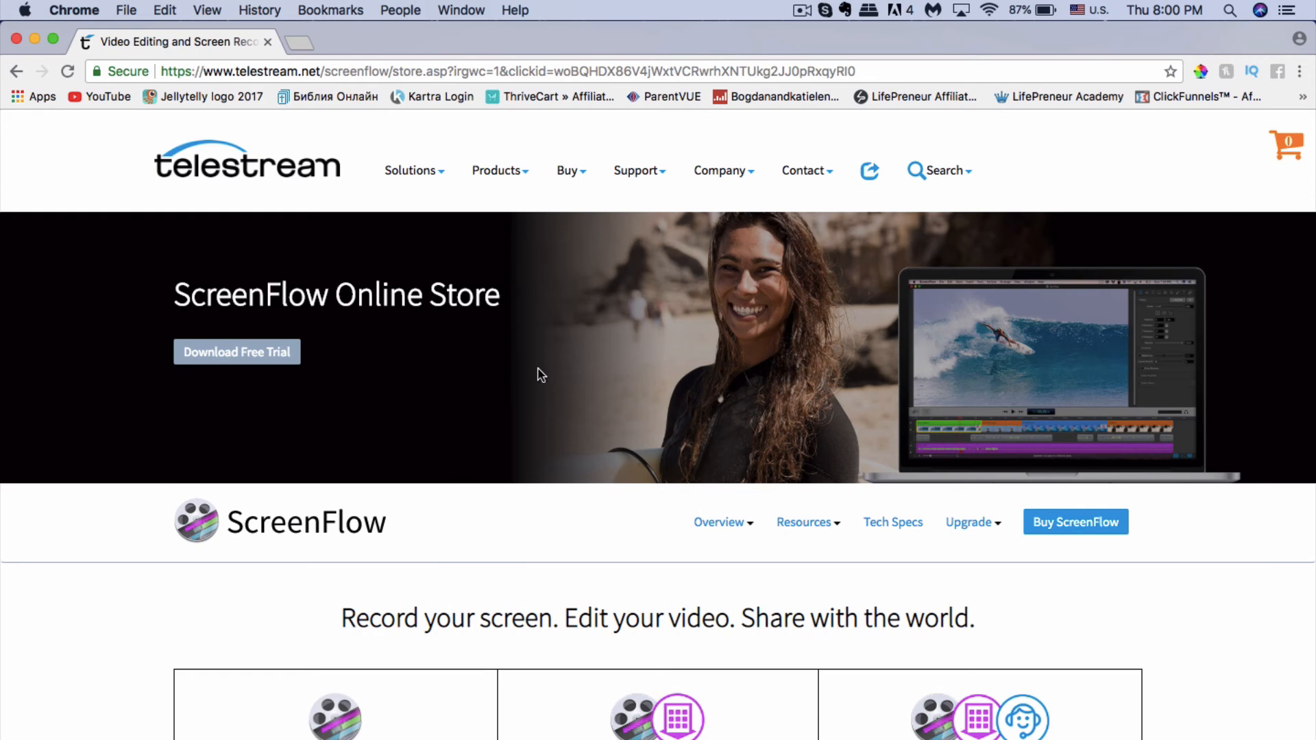
{"action": "scroll", "coordinate": [542, 375], "scroll_direction": "down", "scroll_amount": 4}
{"action": "scroll", "coordinate": [541, 375], "scroll_direction": "up", "scroll_amount": 4}
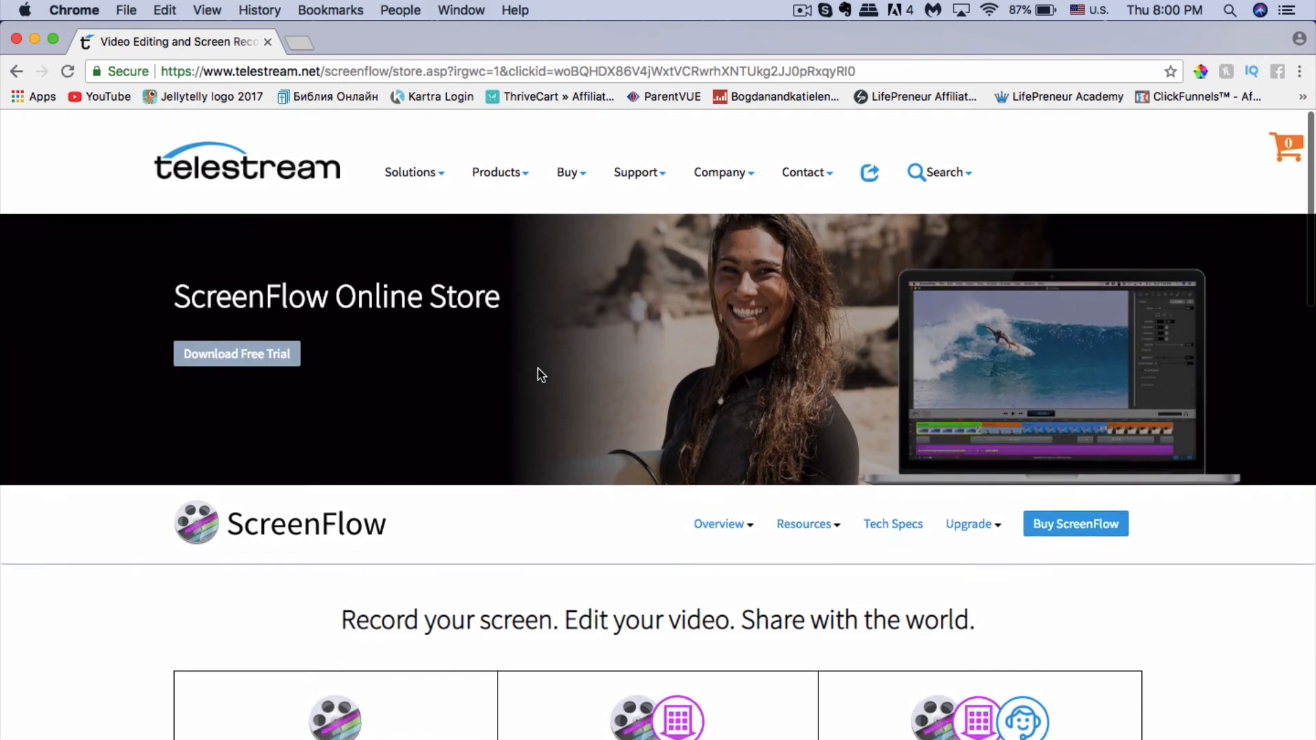